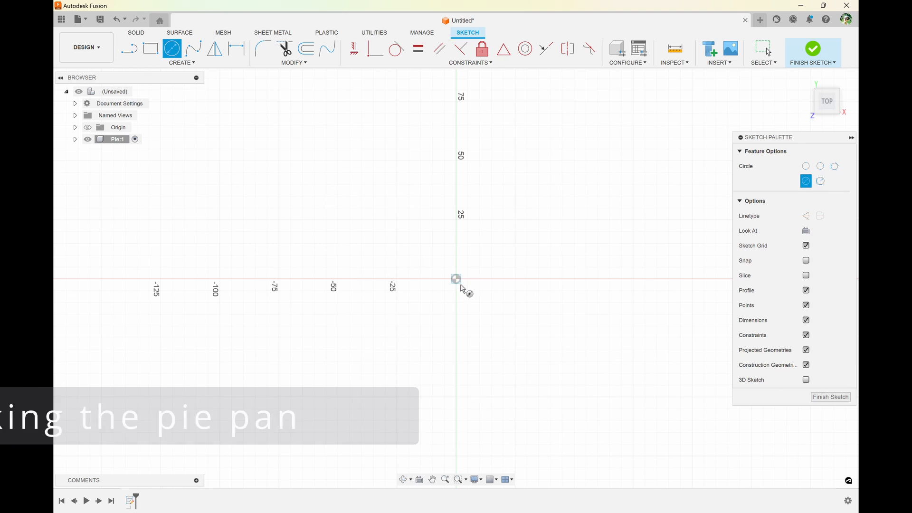
- Sketch a circle with a 50 mm diameter centred on the origin
click(457, 280)
text(50)
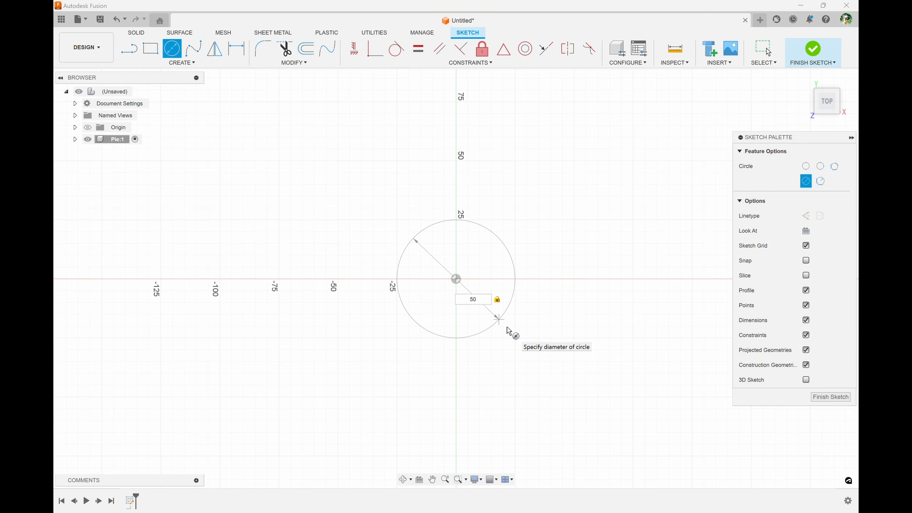
key(Return)
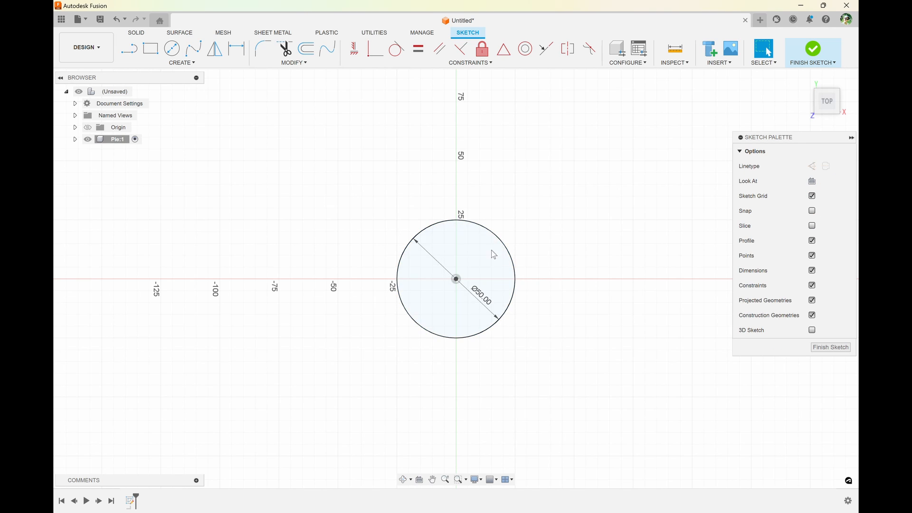
- Extrude the circle 2 mm upward as a new body with a 45° taper angle to form the pan's flared rim
key(e)
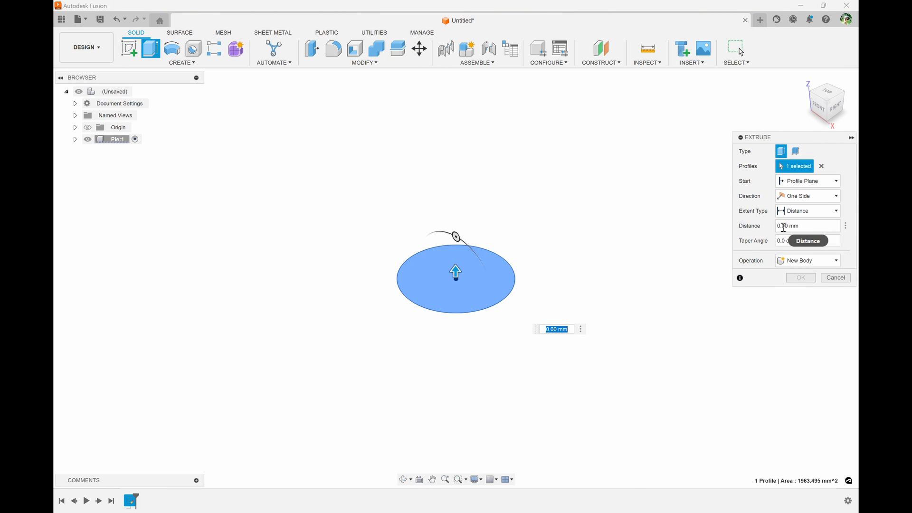
text(2)
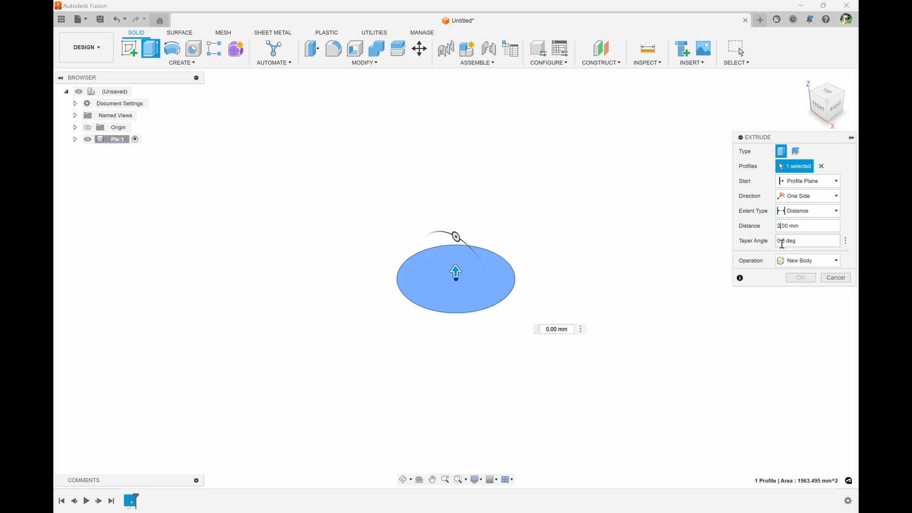
click(781, 241)
drag(781, 241, 771, 244)
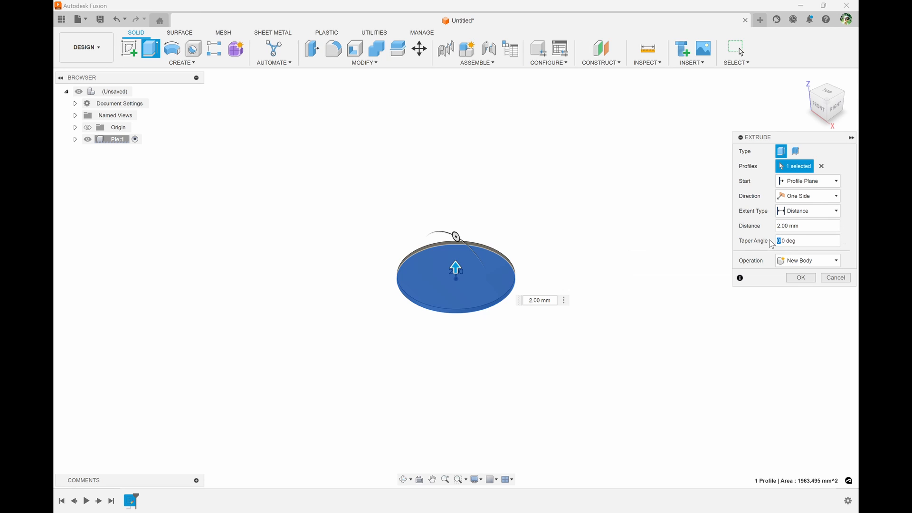
shift+middle_drag(472, 303, 493, 334)
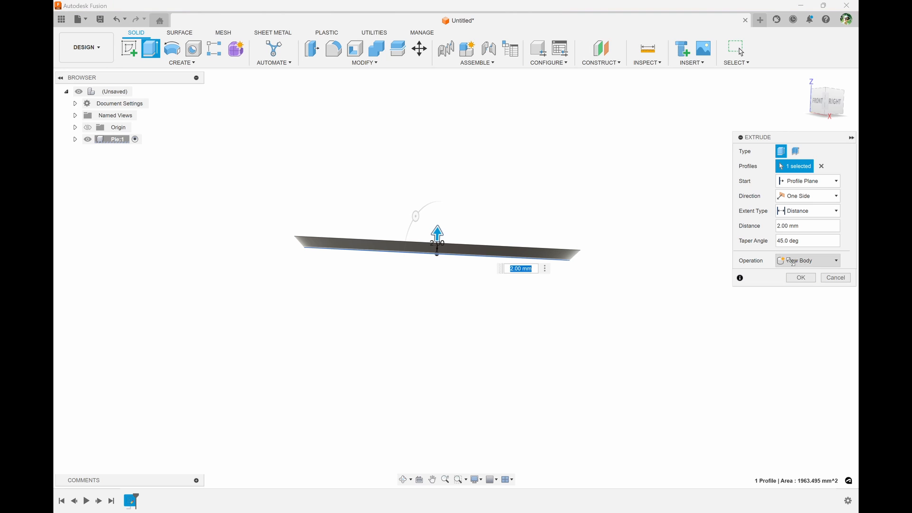
click(800, 277)
- Extrude the circular underside of the rim by -7 mm with a -30° taper angle, joining it to the pan body
shift+middle_drag(656, 297, 651, 266)
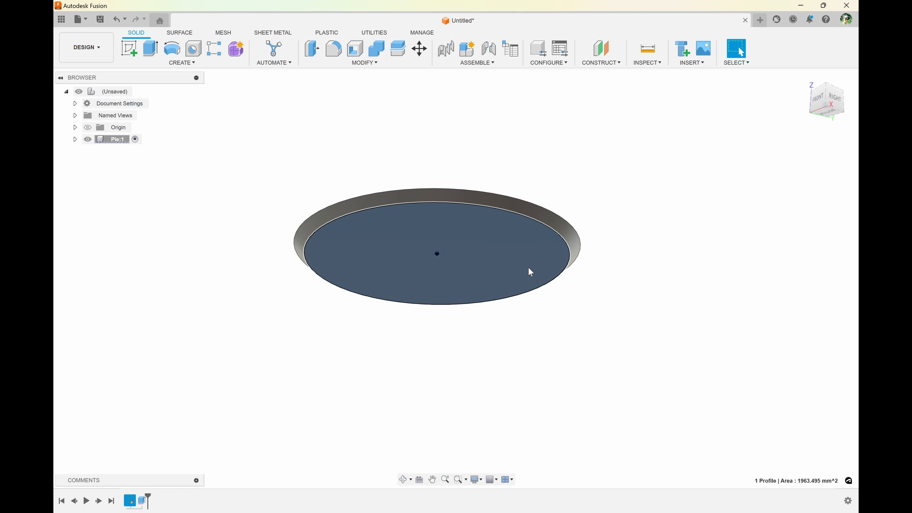
key(e)
click(452, 254)
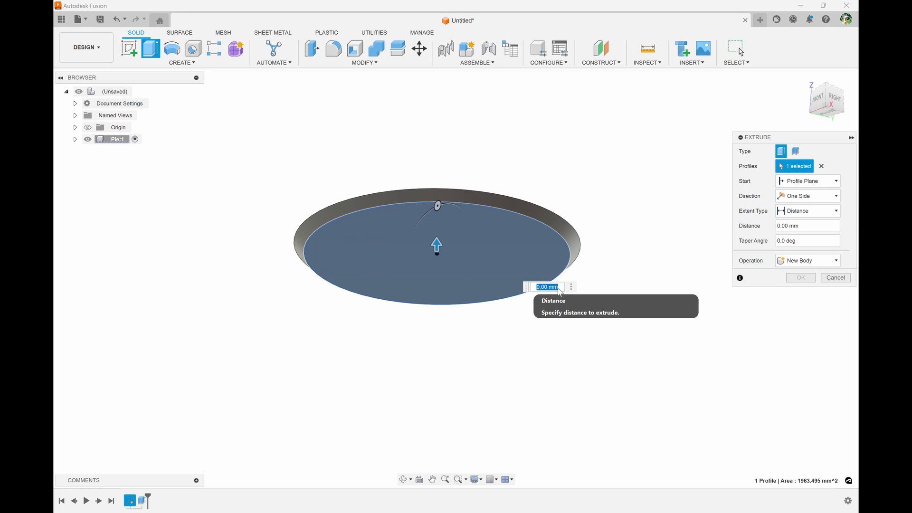
text(7)
key(Return)
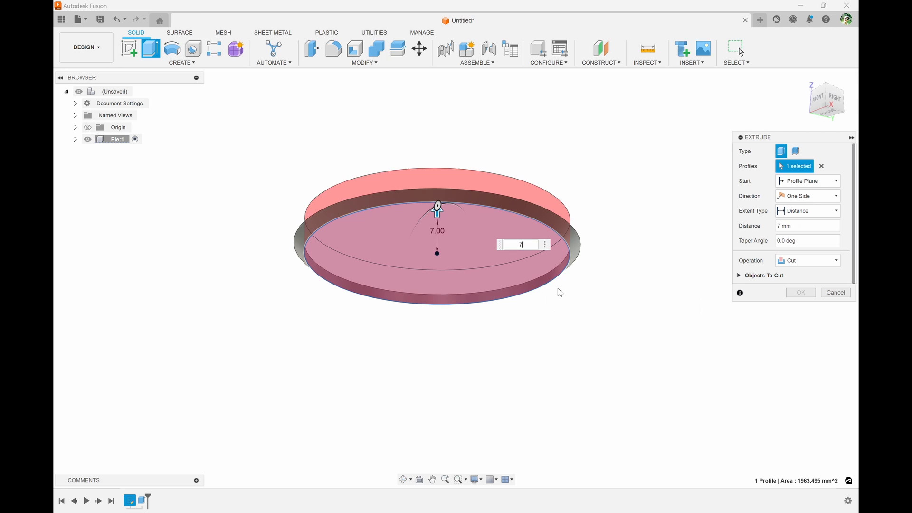
click(778, 225)
text(-)
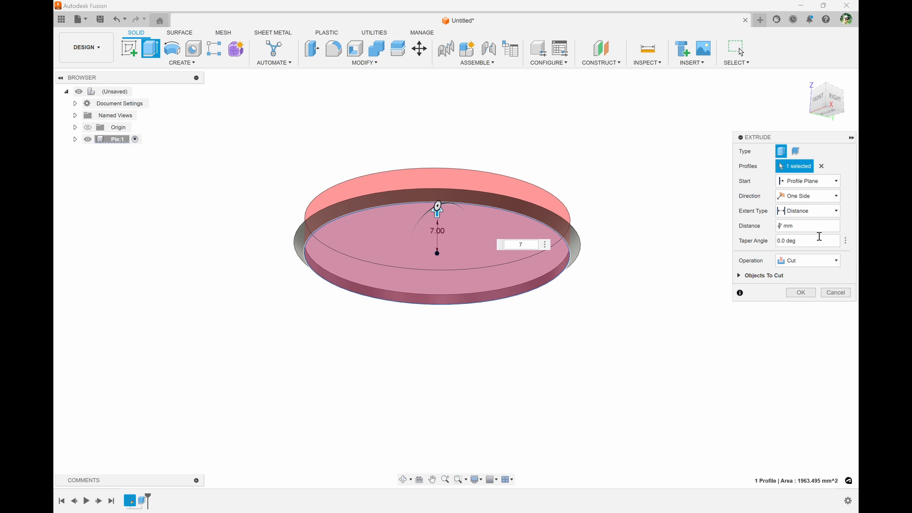
key(Return)
shift+middle_drag(677, 361, 679, 389)
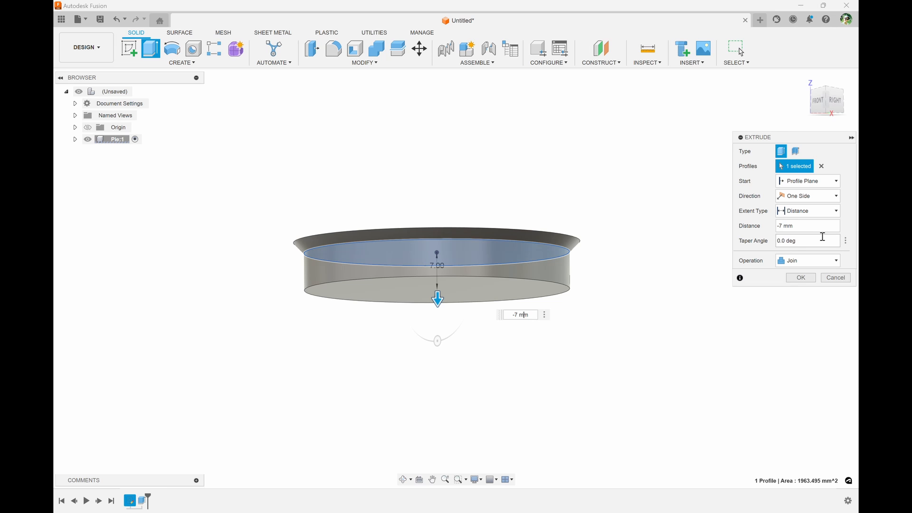
click(779, 241)
text(-3)
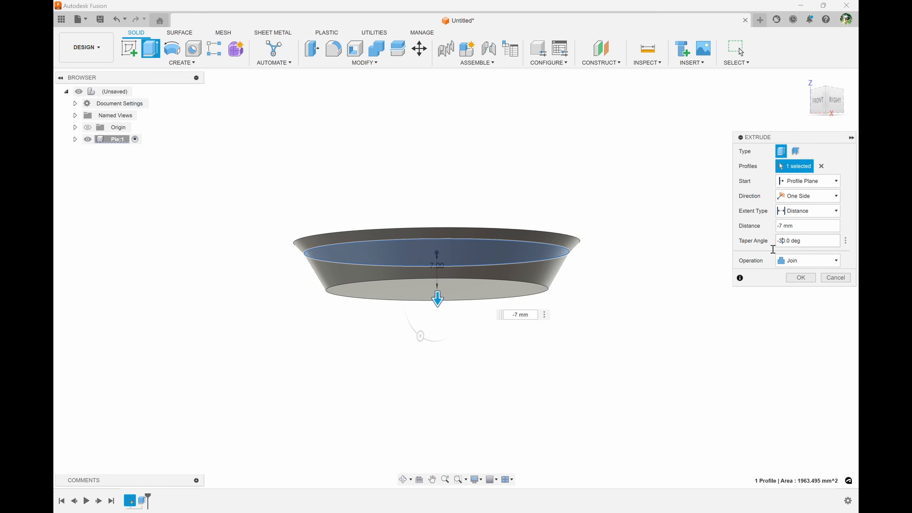
click(792, 279)
- Start a sketch on the pan's top face and offset its outer edge 1 mm inward
shift+middle_drag(592, 268, 592, 287)
click(522, 231)
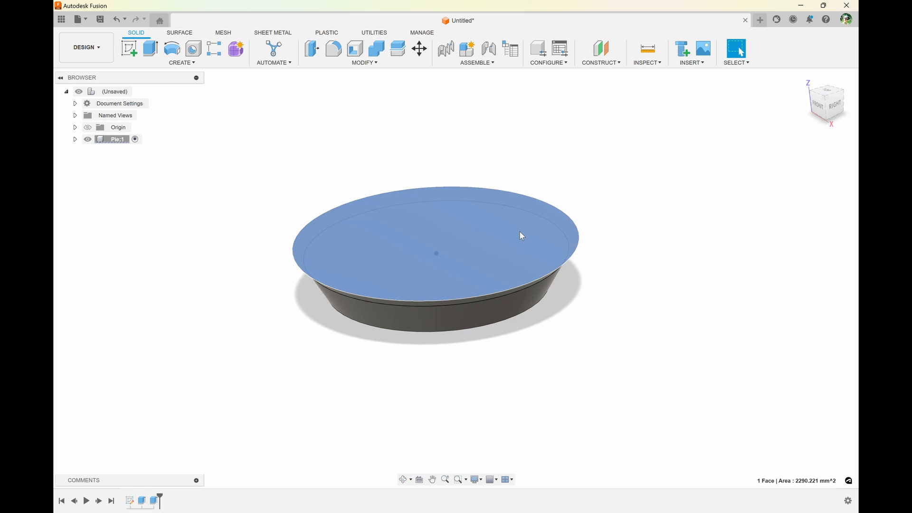
shift+middle_drag(523, 232, 459, 217)
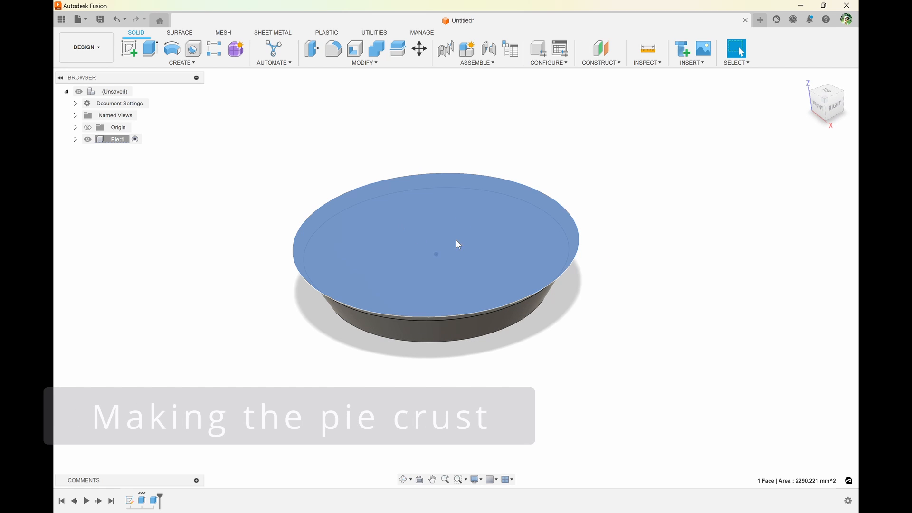
click(130, 50)
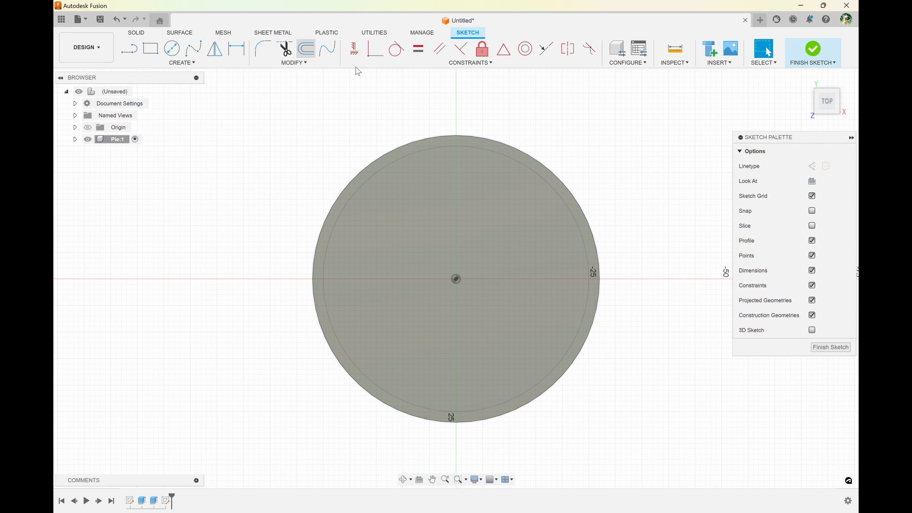
key(o)
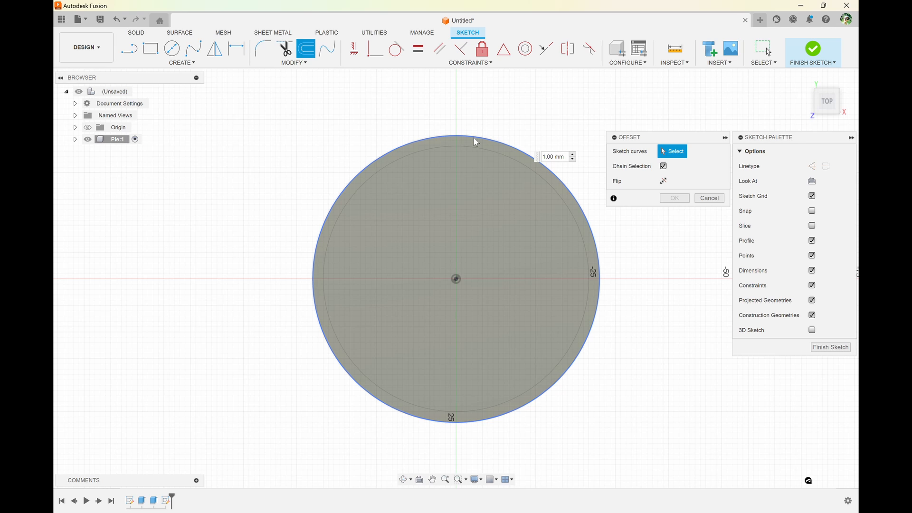
click(474, 138)
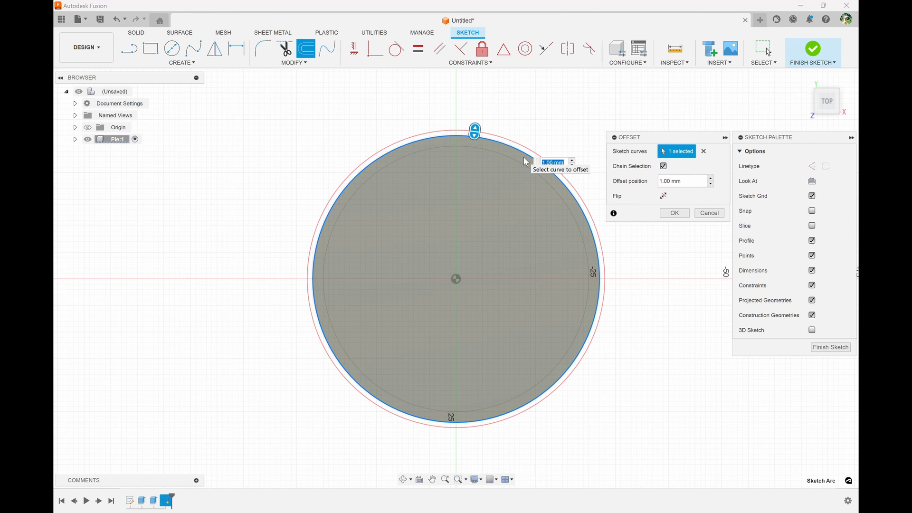
text(-1)
click(670, 212)
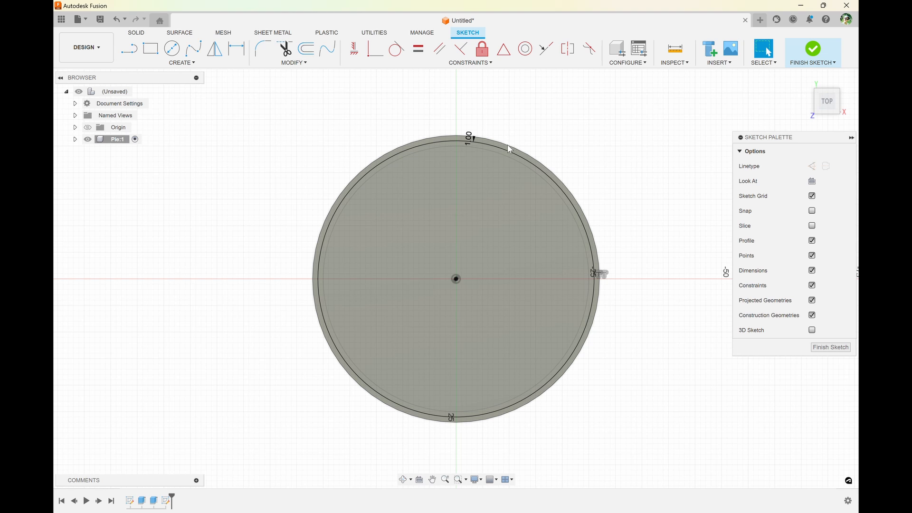
- Offset the pan's outer edge again in the same sketch, this time 5 mm inward
click(310, 50)
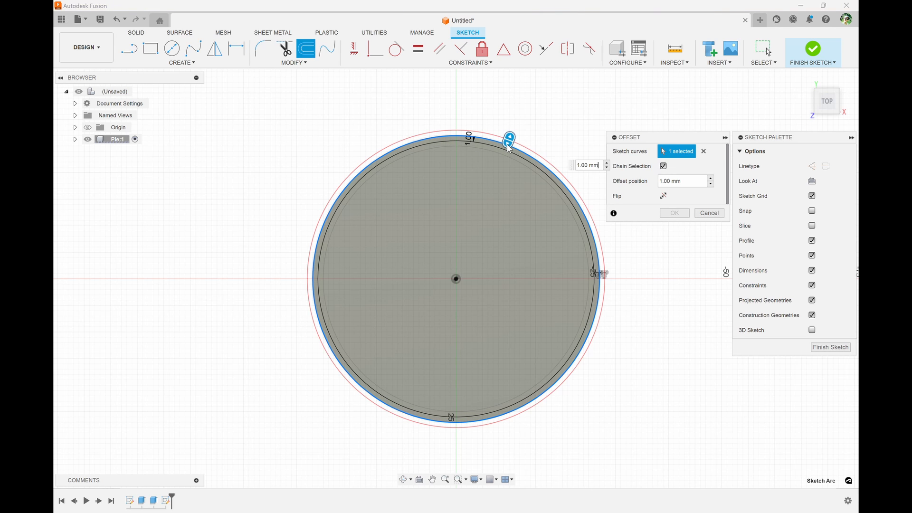
click(507, 145)
text(-5)
click(674, 212)
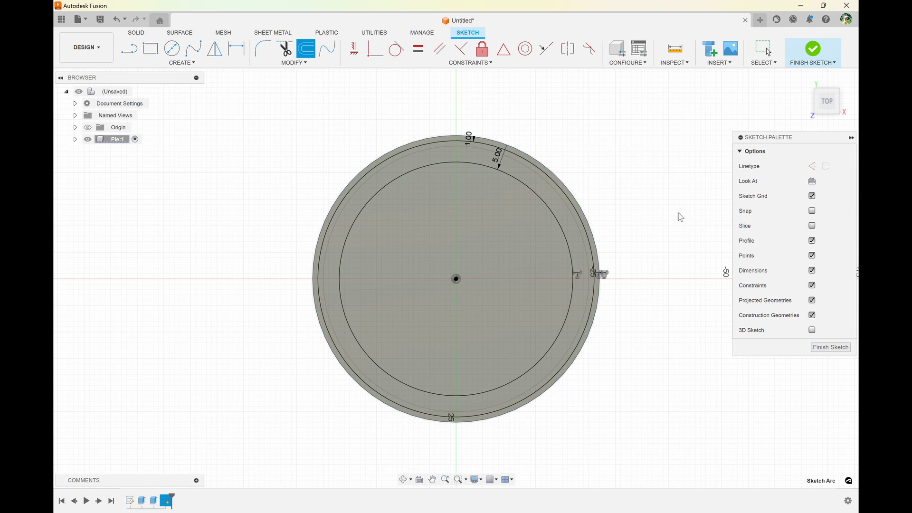
- Extrude the ring between the two offset circles 2.4 mm upward as a new body for the crust
click(536, 183)
mouse_move(537, 183)
shift+middle_down()
mouse_move(606, 189)
mouse_move(602, 173)
mouse_move(594, 177)
shift+middle_up()
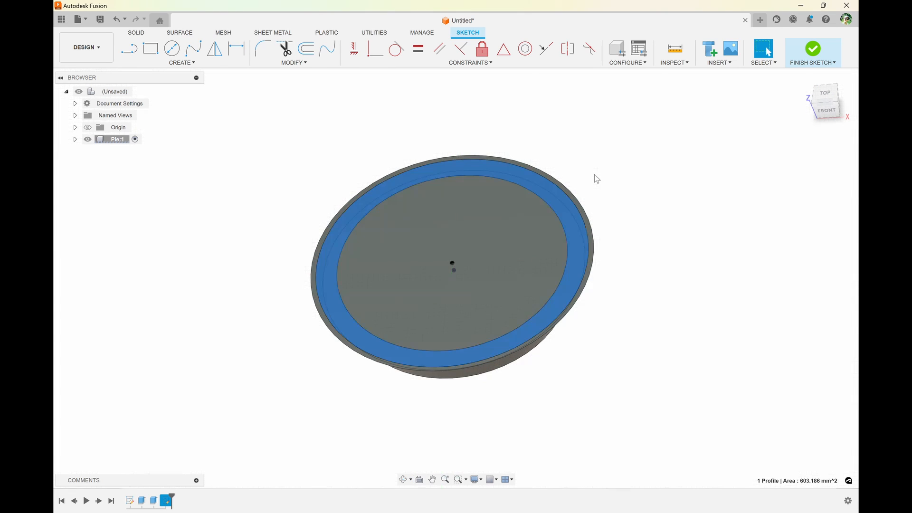
key(e)
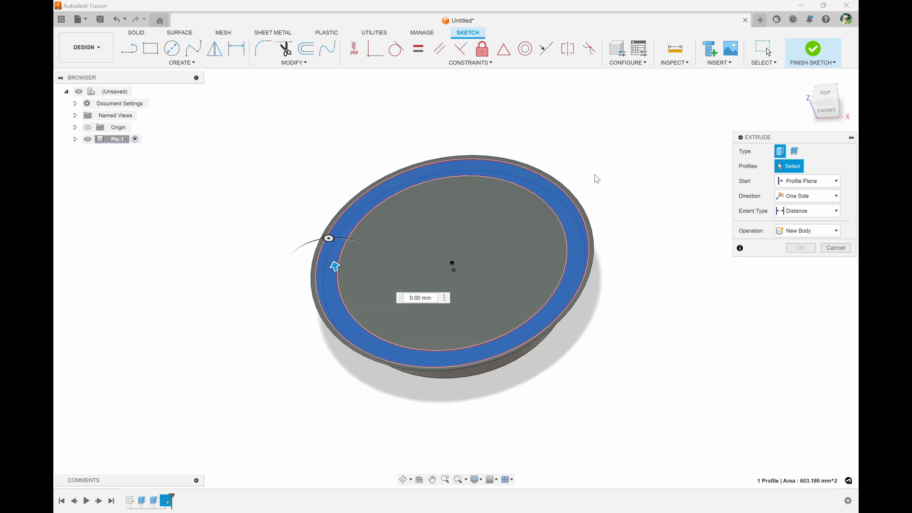
text(2)
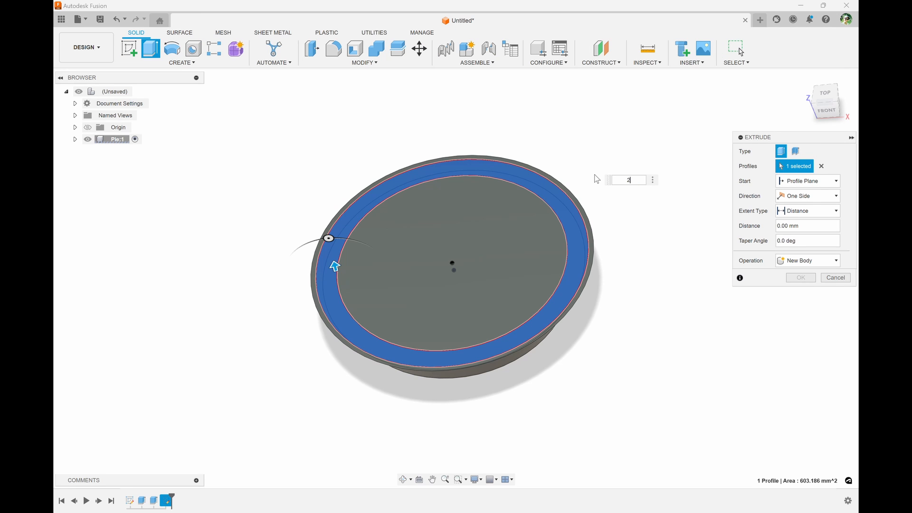
text(.4)
shift+middle_drag(600, 181, 645, 234)
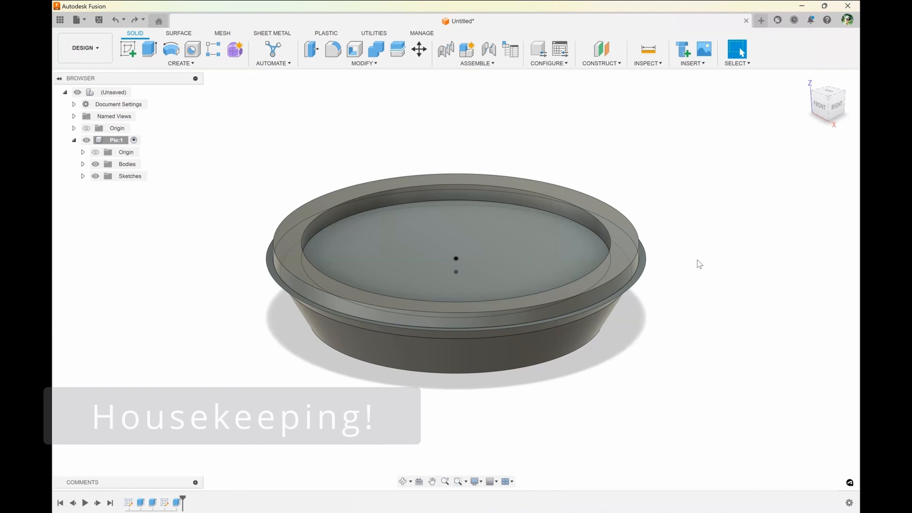
- Hide Sketch1 and Sketch2 of the Pie component
click(83, 176)
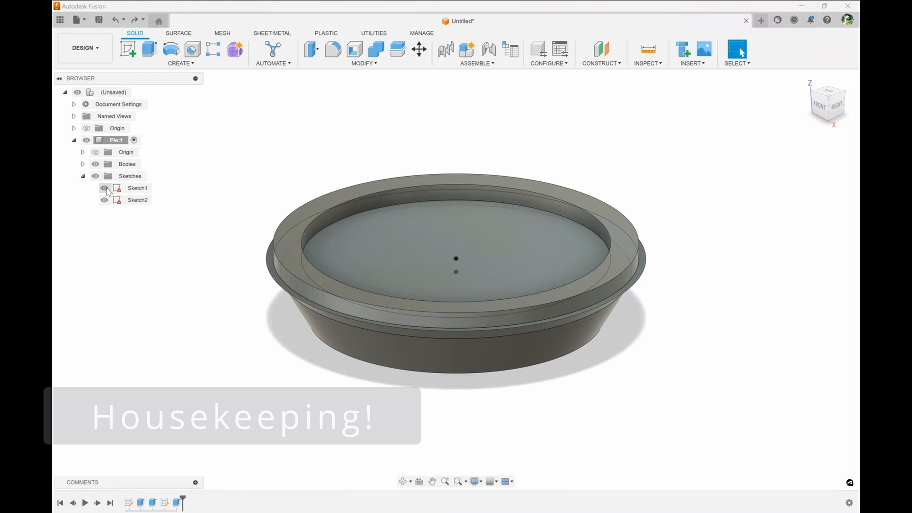
click(137, 200)
click(104, 200)
click(700, 309)
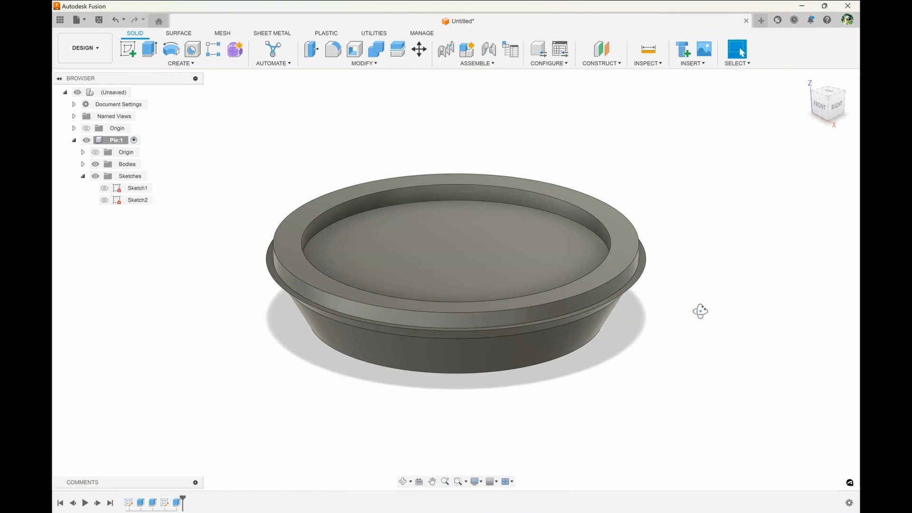
- Rename Body1 as pan and Body2 as crust
mouse_move(700, 309)
shift+middle_down()
mouse_move(698, 342)
mouse_move(693, 278)
mouse_move(694, 301)
shift+middle_up()
key(F6)
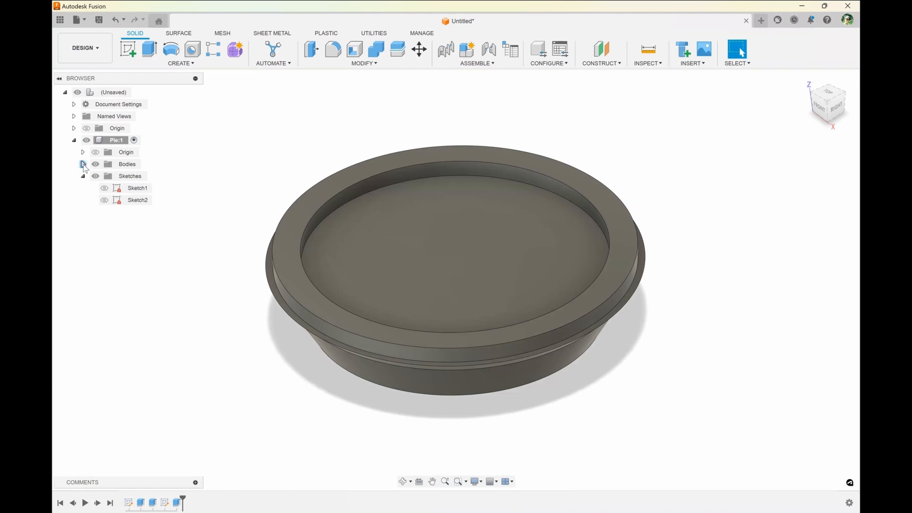
click(83, 164)
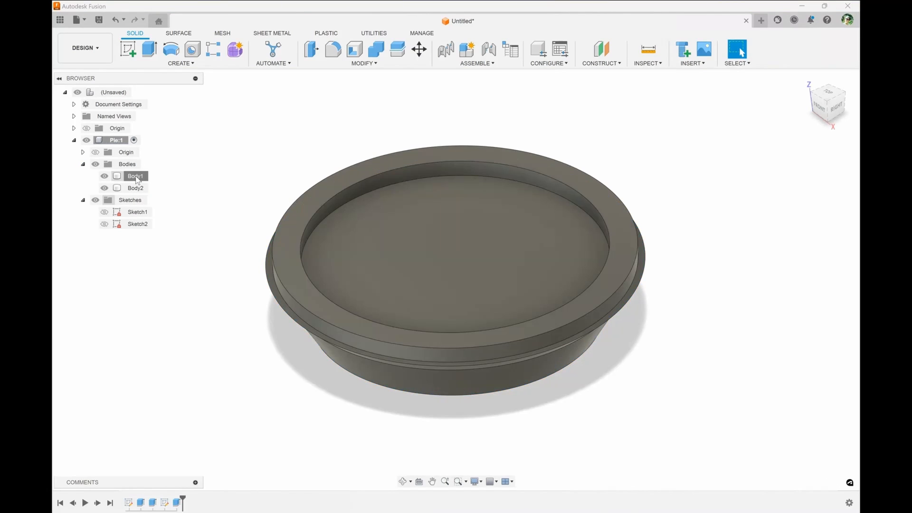
double_click(142, 176)
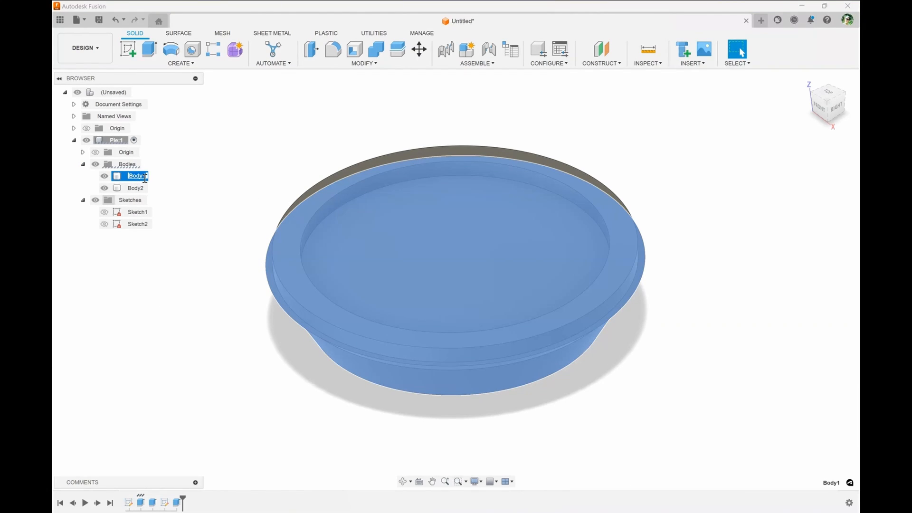
key(Return)
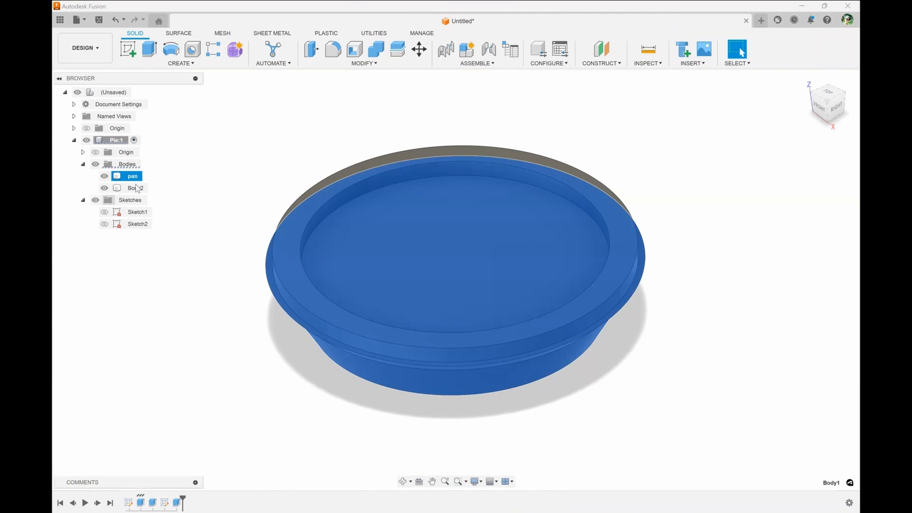
double_click(138, 188)
text(d)
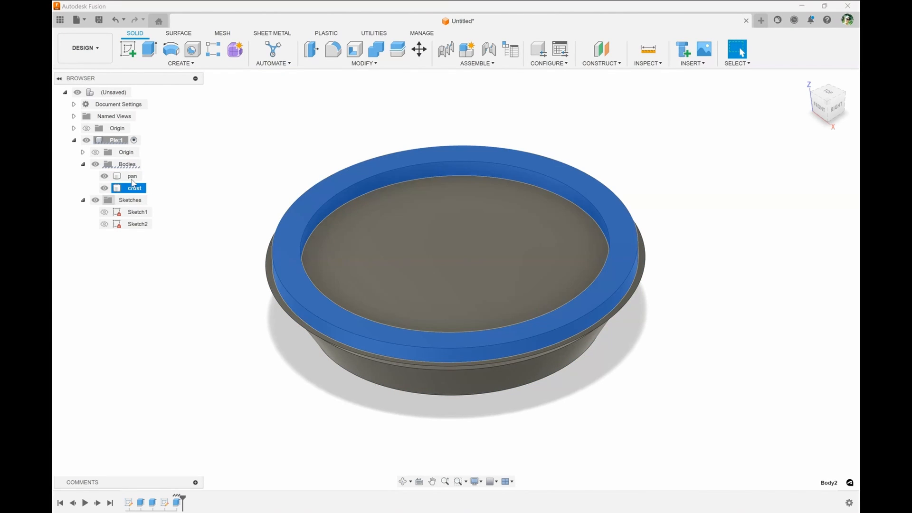
key(Return)
- Apply the Steel - Satin appearance to the pan body
click(132, 177)
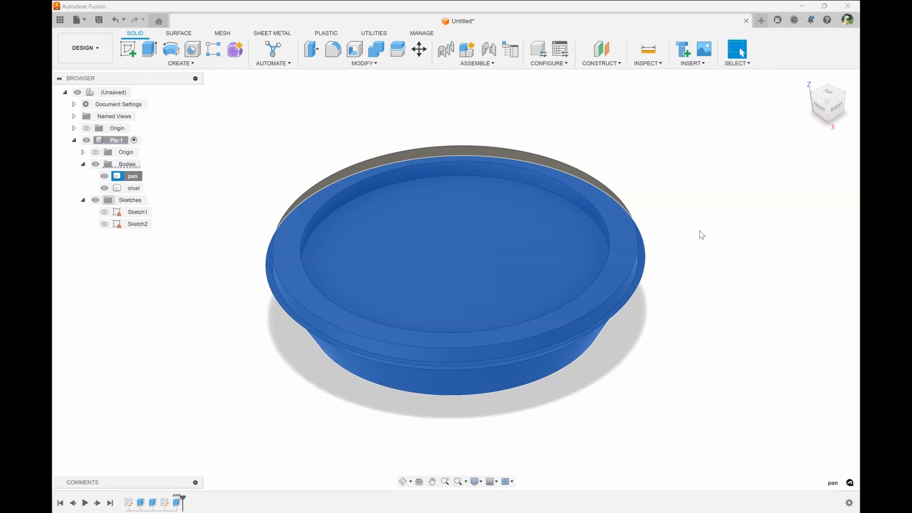
key(a)
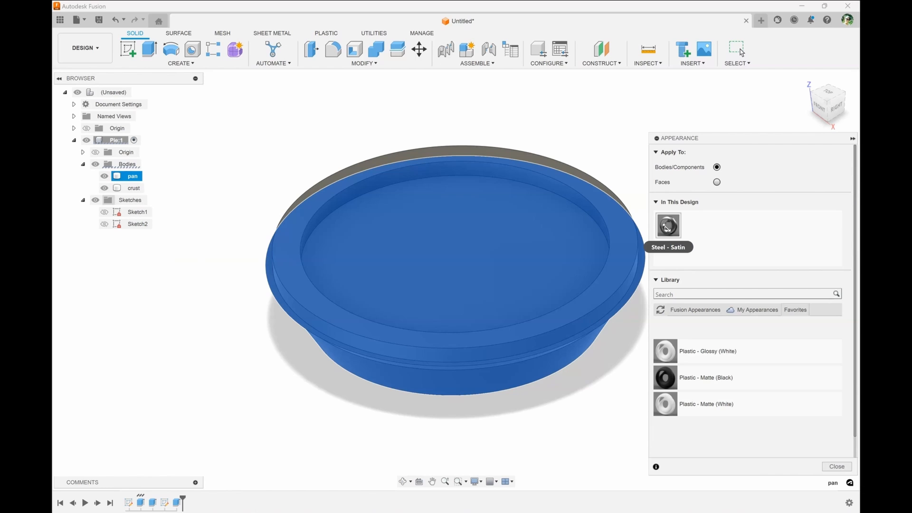
drag(668, 225, 135, 178)
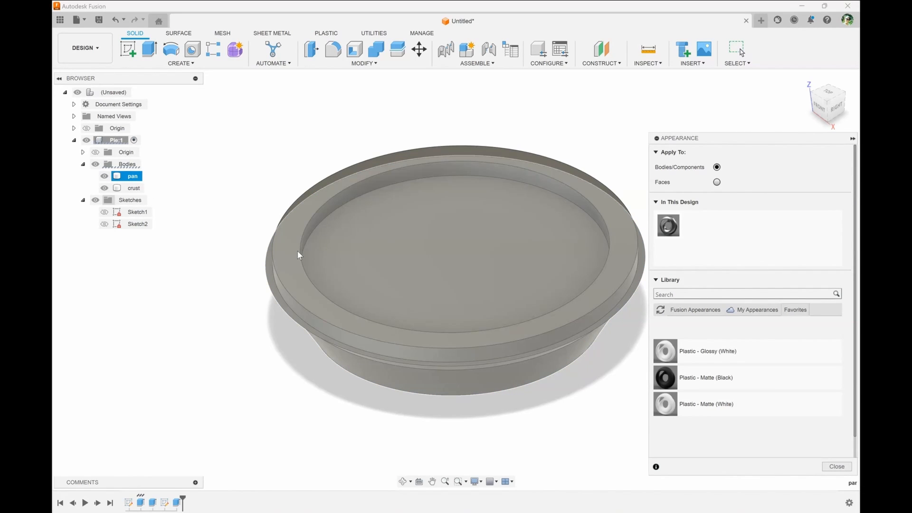
- Recolour a Plastic - Glossy (White) appearance to tan, about RGB 195, 166, 112, and apply it to the crust body
click(119, 186)
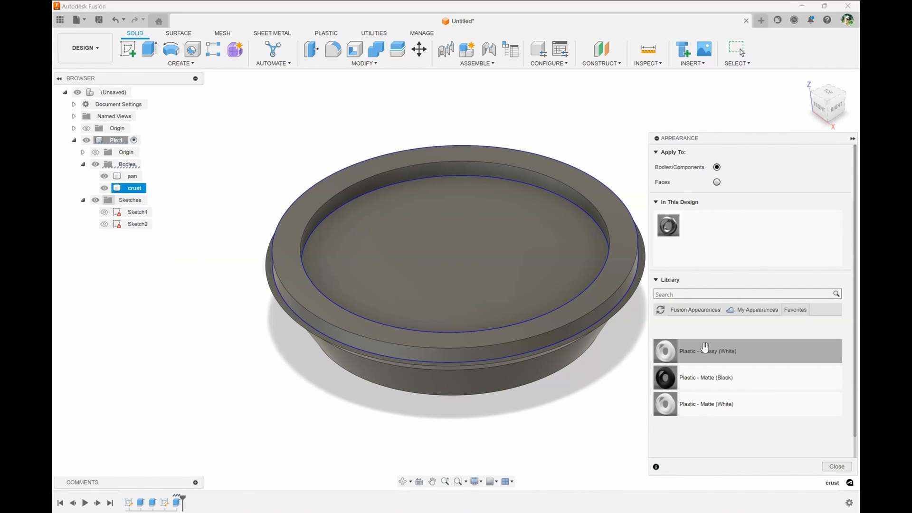
drag(705, 356, 713, 236)
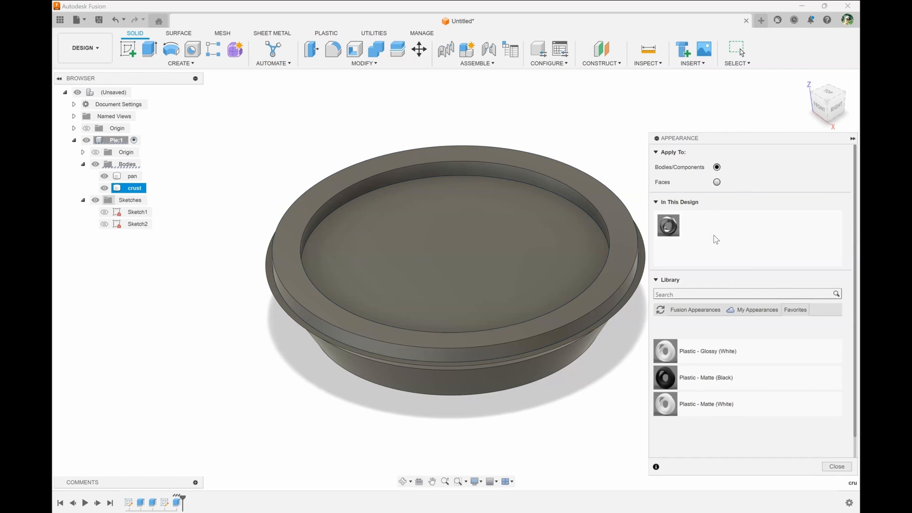
right_click(707, 235)
click(716, 233)
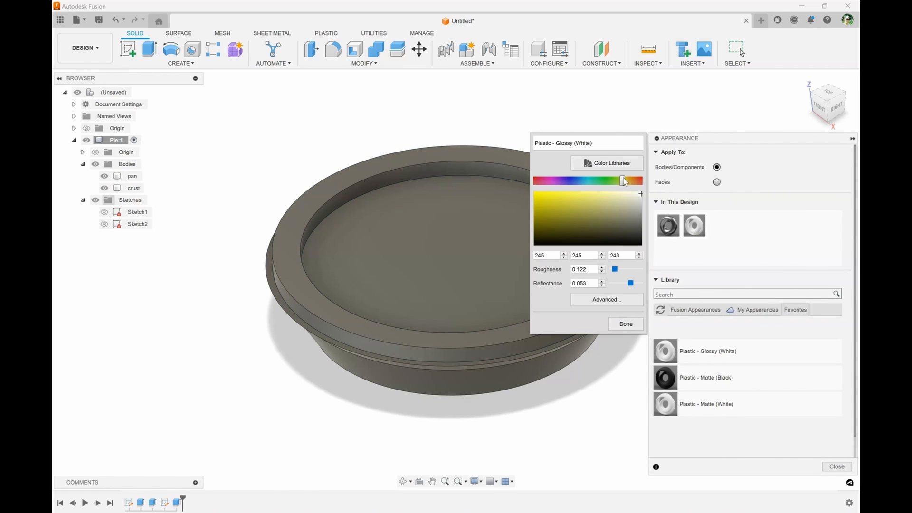
drag(623, 181, 629, 183)
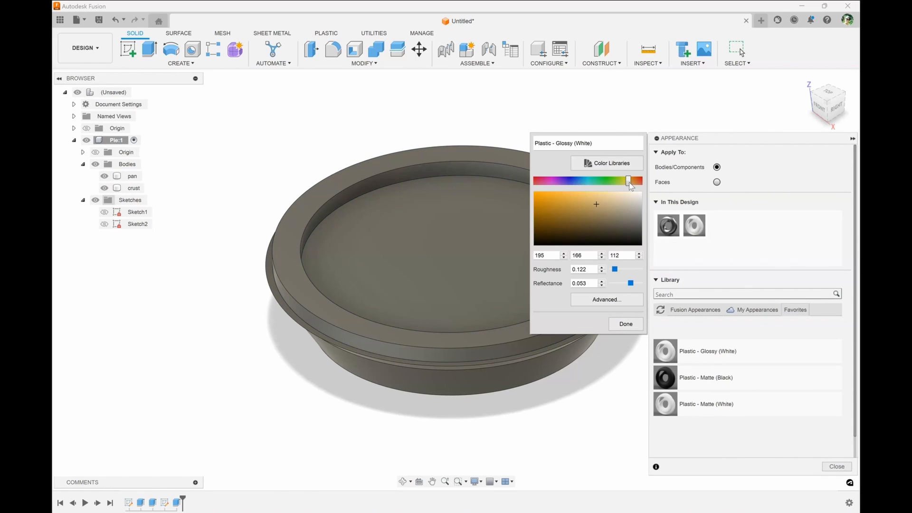
click(597, 205)
click(624, 323)
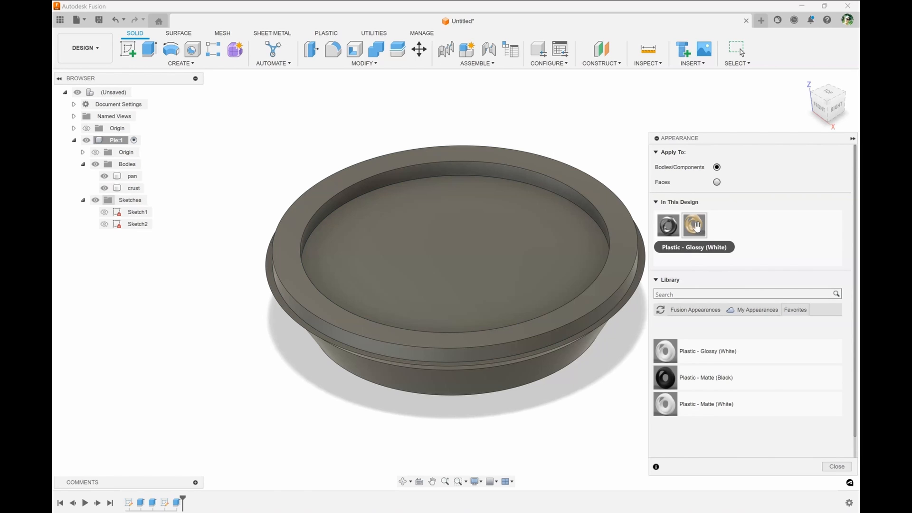
drag(694, 224, 134, 188)
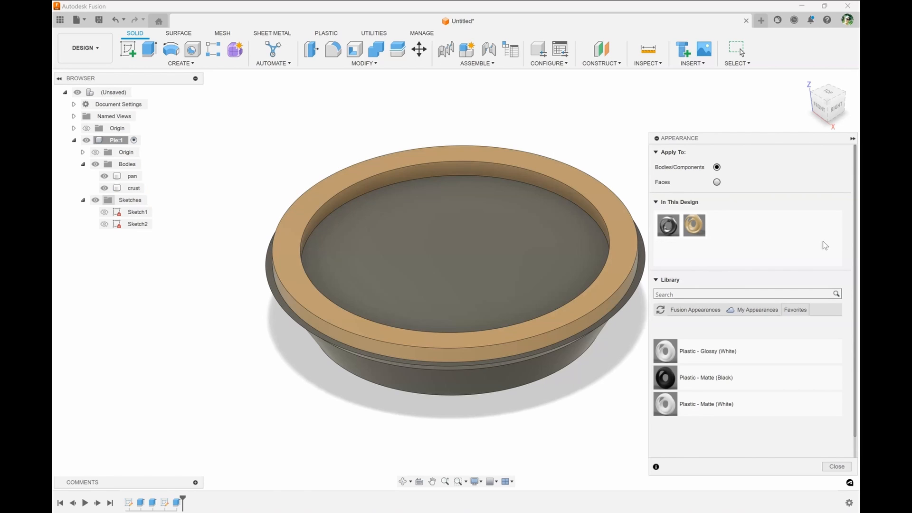
- Duplicate the tan plastic appearance and recolour the copy to green, about RGB 118, 195, 118
right_click(697, 227)
click(712, 243)
right_click(719, 226)
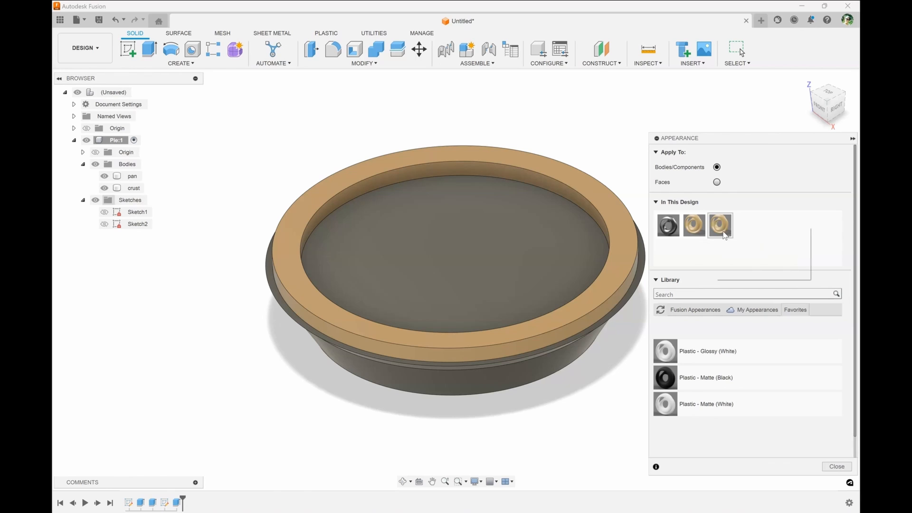
click(729, 237)
drag(631, 183, 606, 185)
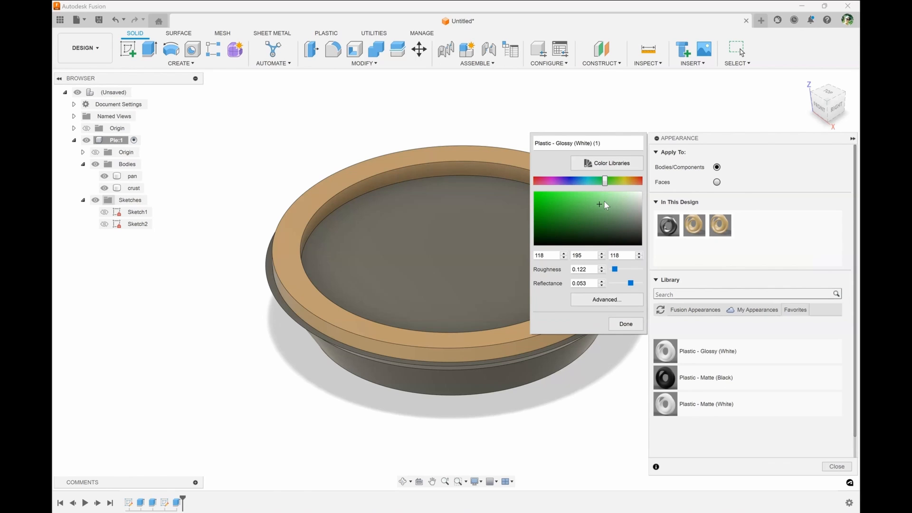
click(625, 323)
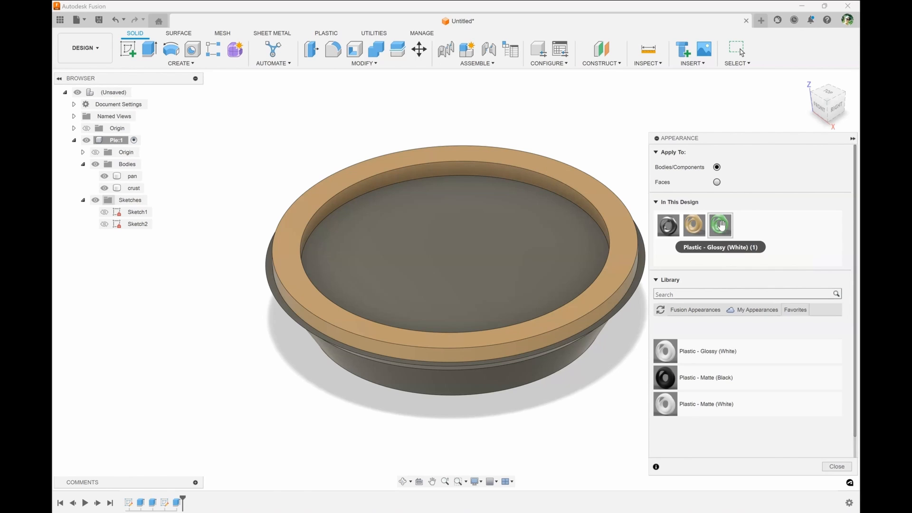
click(836, 467)
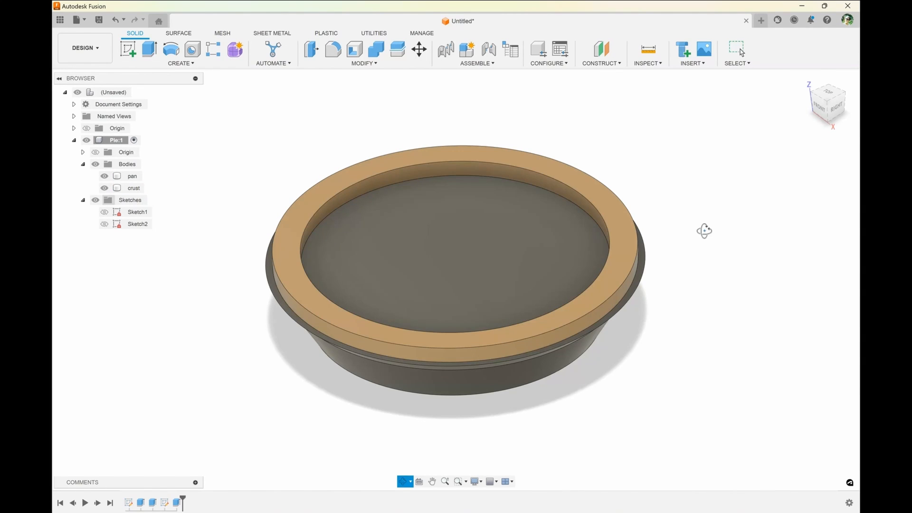
- Start a sketch on the crust's top face and place a text on path along the ring's inner edge
shift+middle_drag(704, 229, 703, 246)
shift+middle_drag(455, 95, 446, 115)
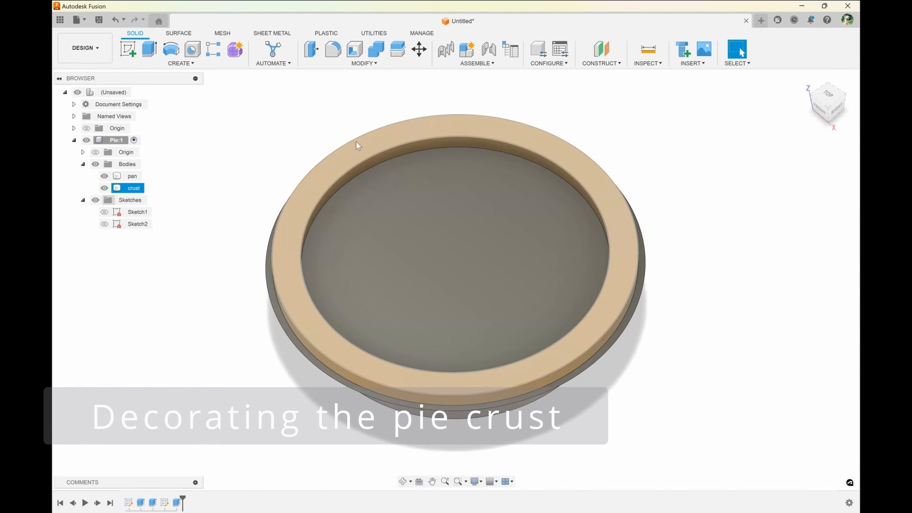
click(449, 132)
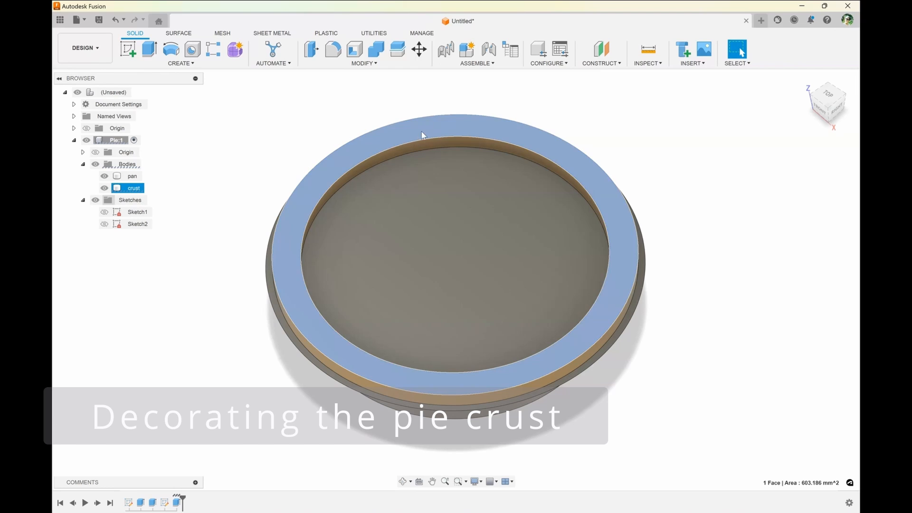
click(127, 49)
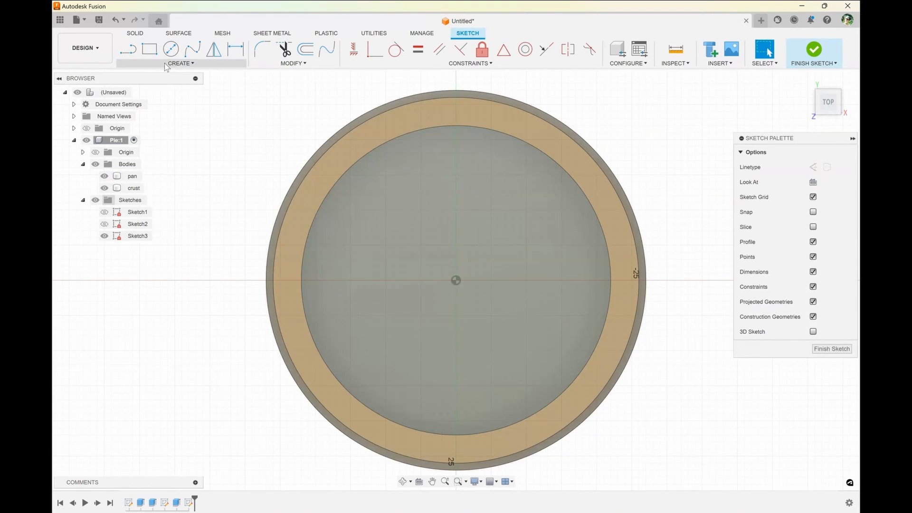
click(168, 62)
click(162, 177)
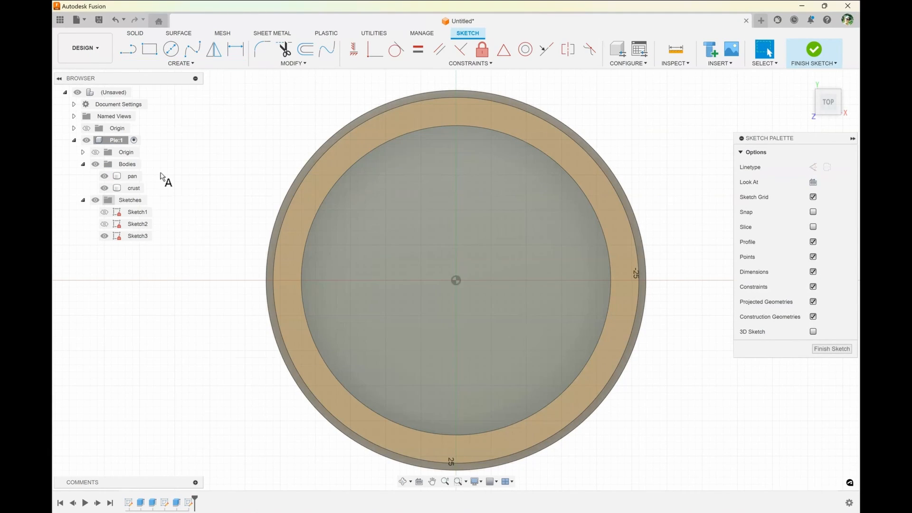
click(388, 140)
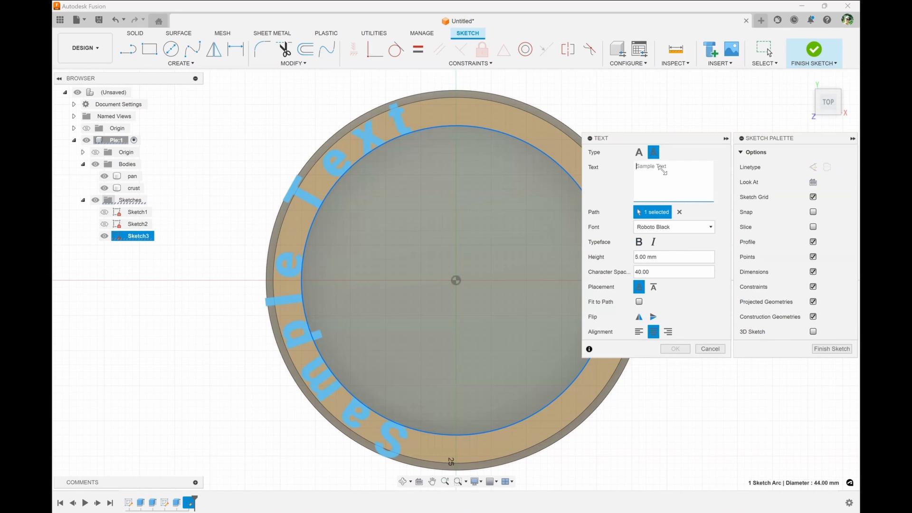
- Enter a single π symbol as the path text, keeping it above the path at 5 mm height
key(super+period)
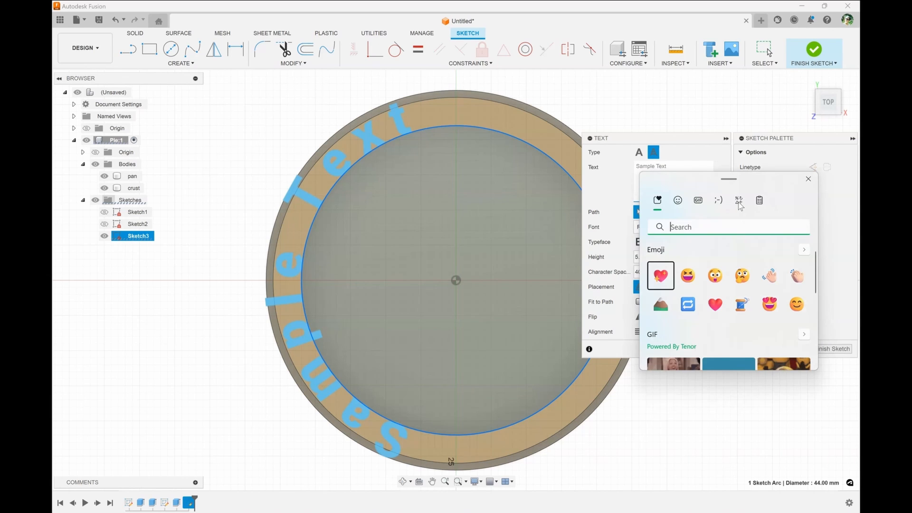
click(739, 203)
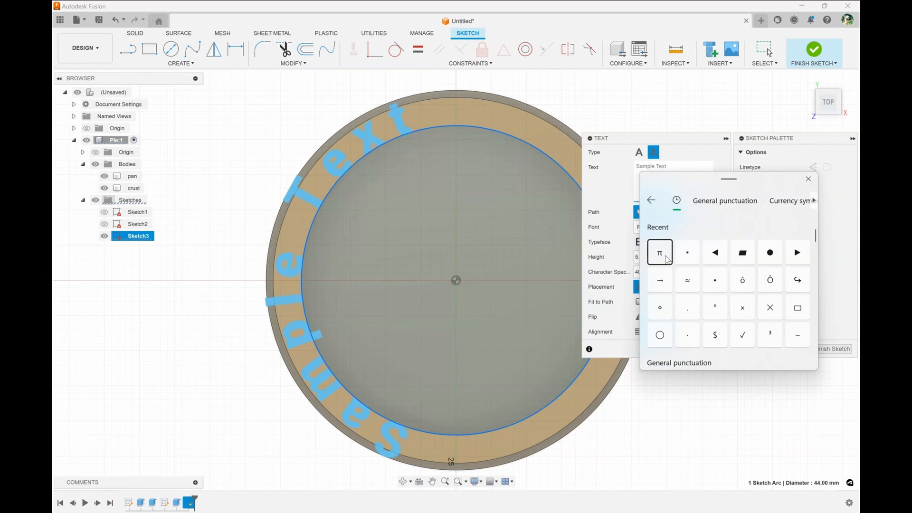
double_click(660, 252)
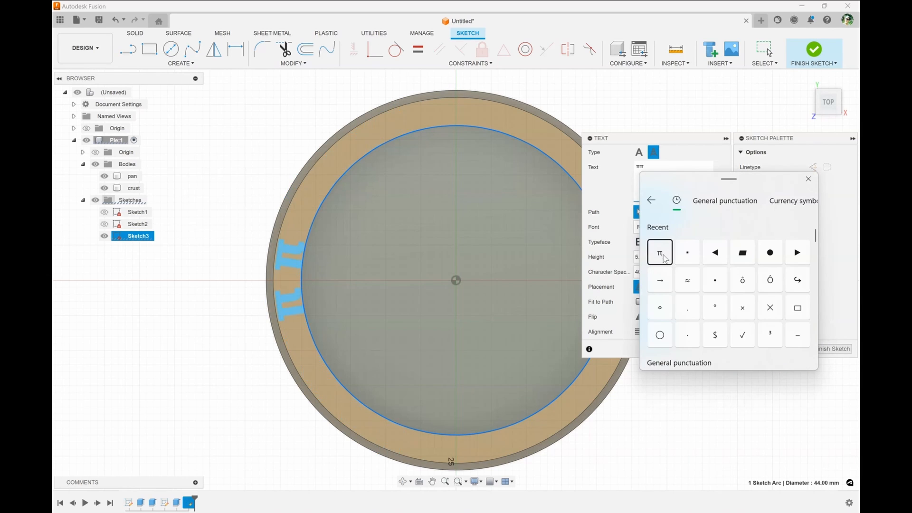
click(654, 166)
key(BackSpace)
key(BackSpace)
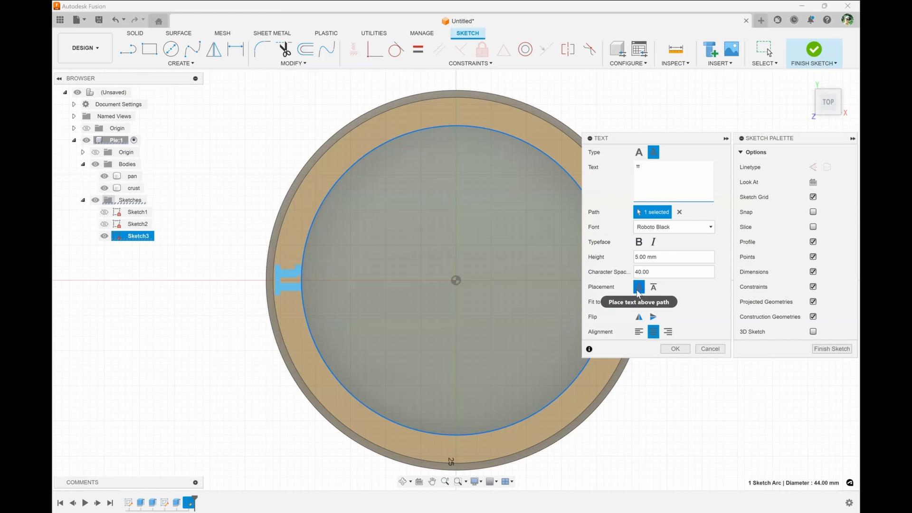
click(675, 349)
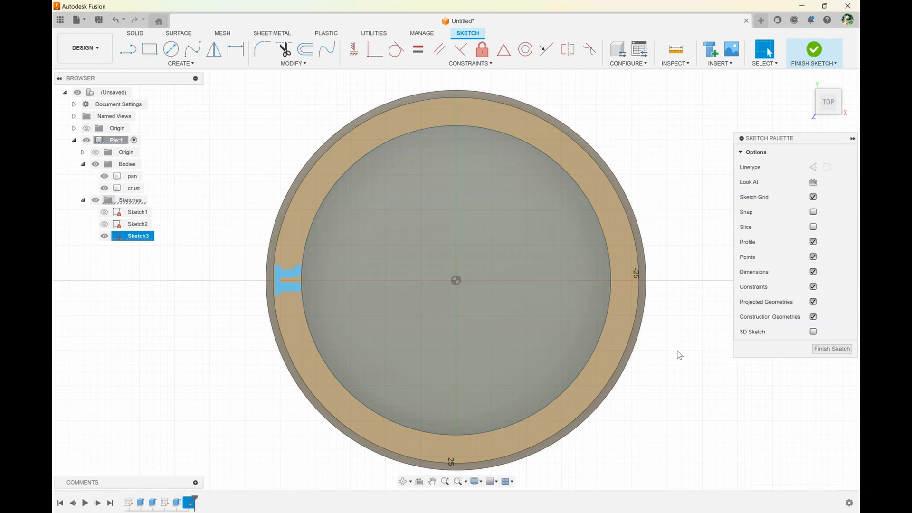
- Extrude the π text -1 mm as a cut into the crust and hide Sketch3
click(287, 278)
key(e)
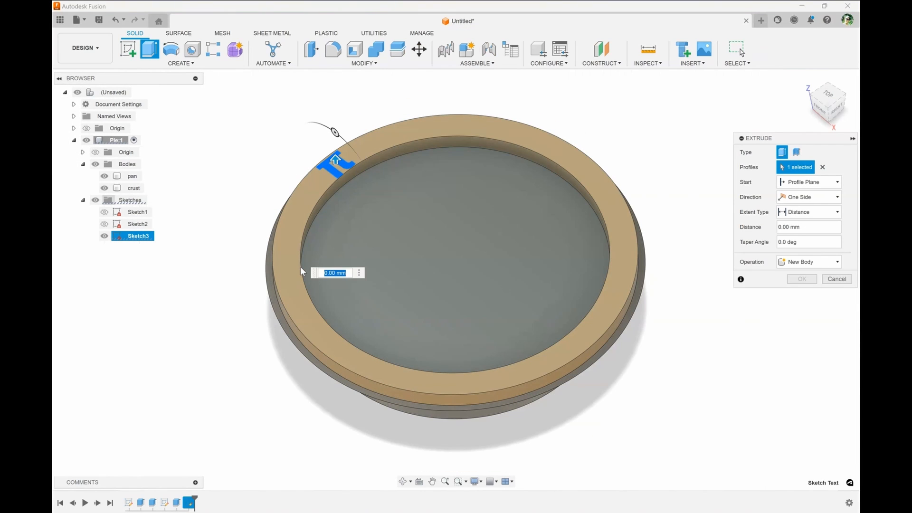
text(-1)
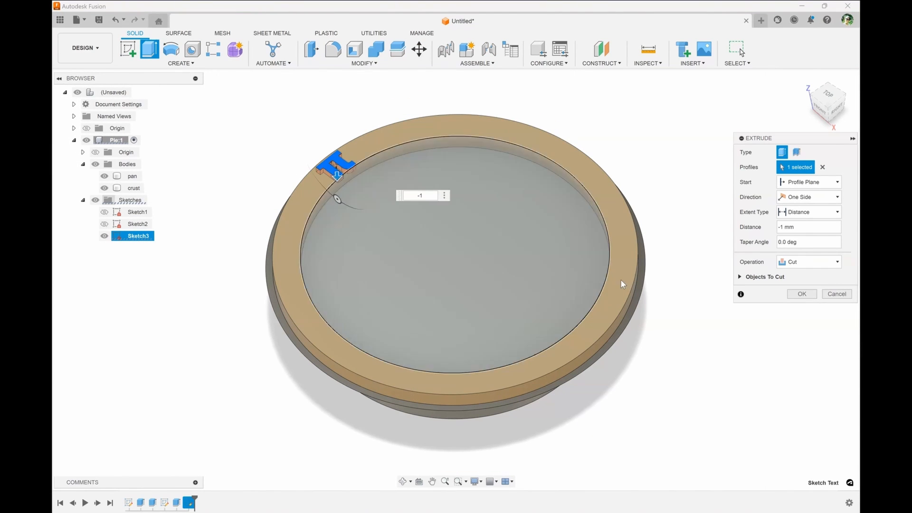
click(802, 294)
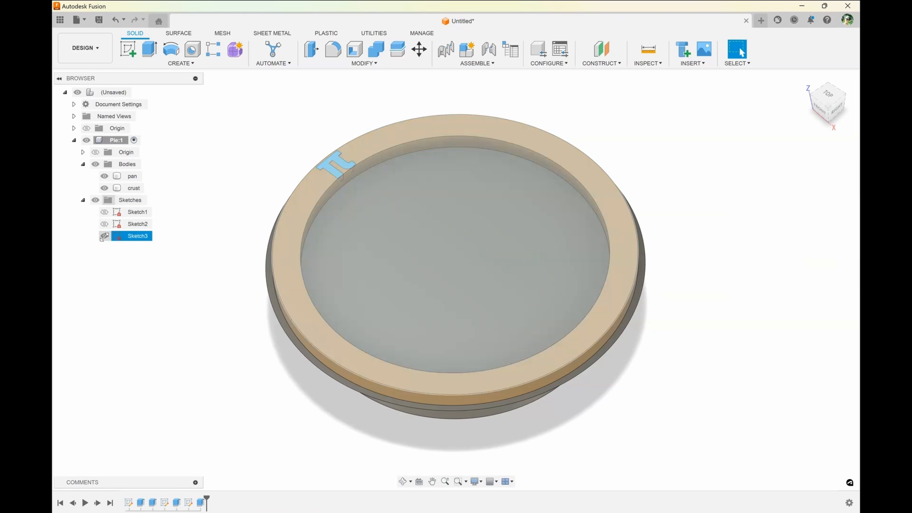
click(105, 236)
- Fillet the crust's inner top edge with a 2 mm radius and its outer top edge with a 1 mm radius
scroll(335, 160, up, 4)
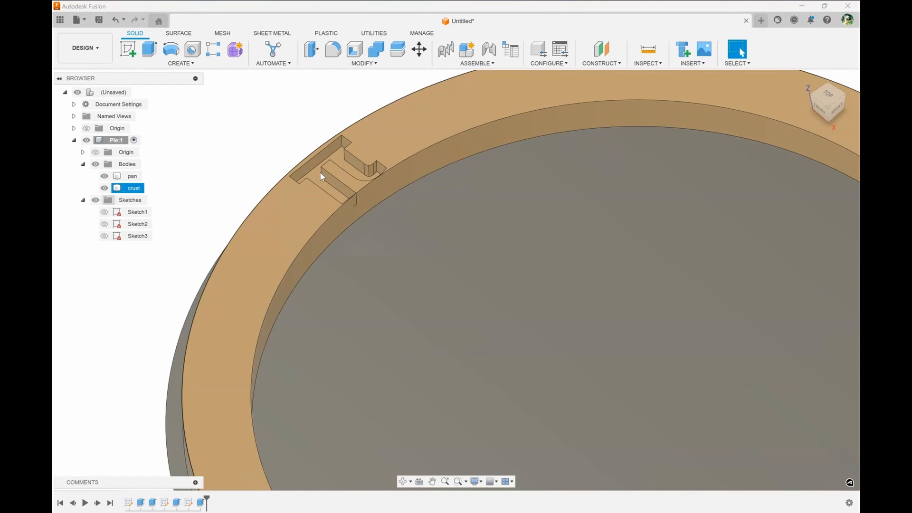
shift+middle_drag(419, 244, 419, 223)
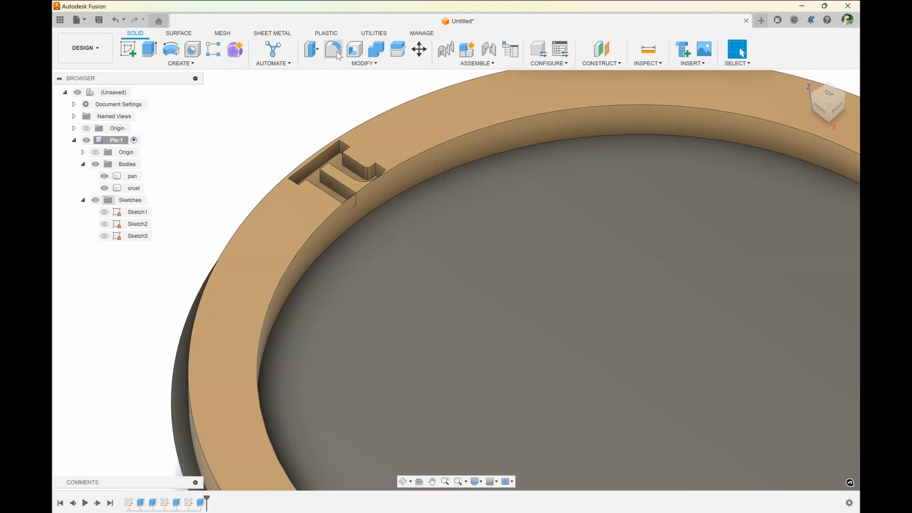
click(334, 49)
click(418, 152)
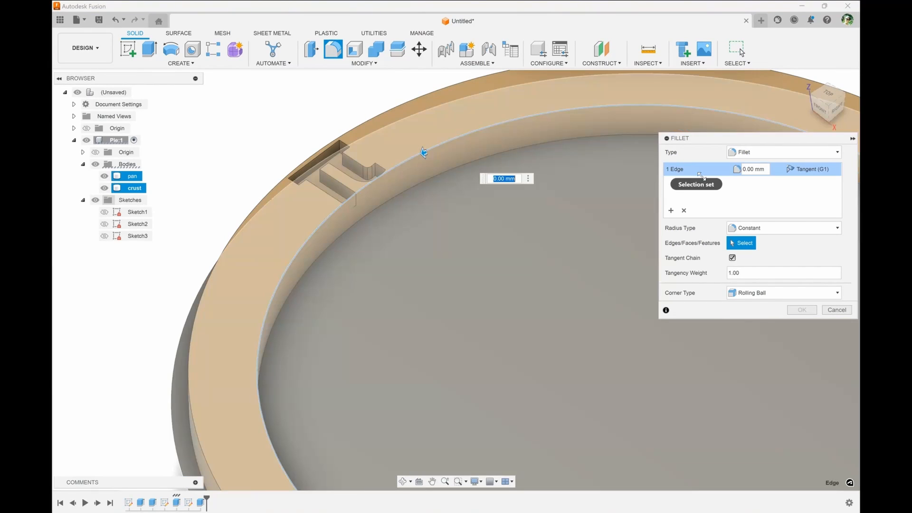
drag(747, 169, 737, 175)
text(2)
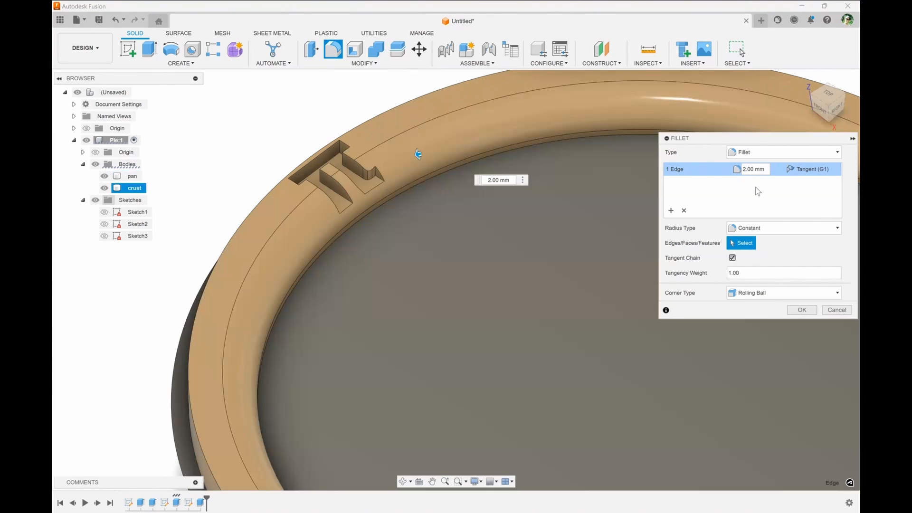
click(670, 210)
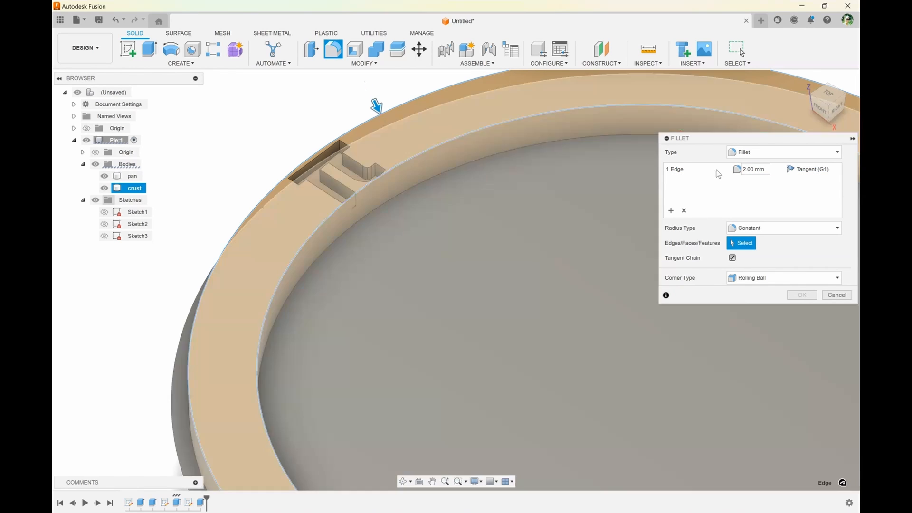
click(377, 110)
text(1)
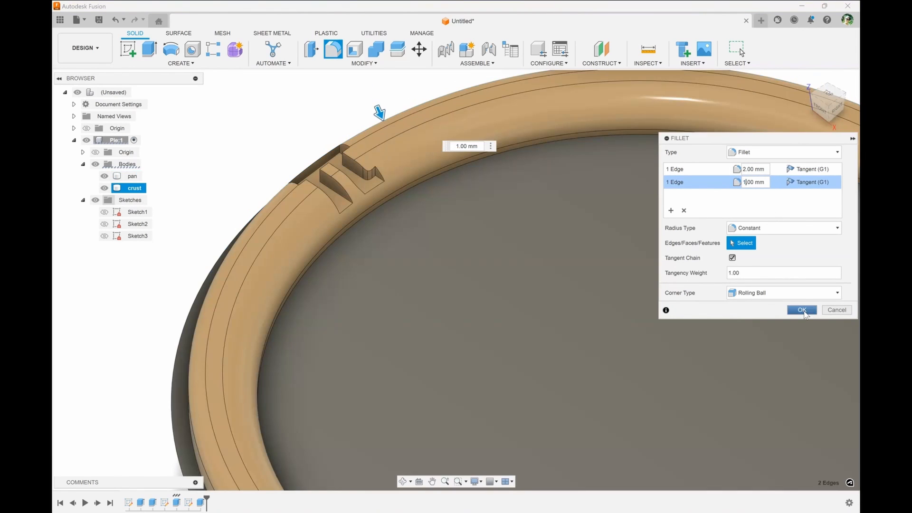
click(800, 310)
- Create a full circular pattern of the π cut feature around the crust ring's axis with a quantity of 33
shift+middle_drag(583, 306, 492, 209)
shift+middle_drag(682, 308, 742, 52)
click(181, 63)
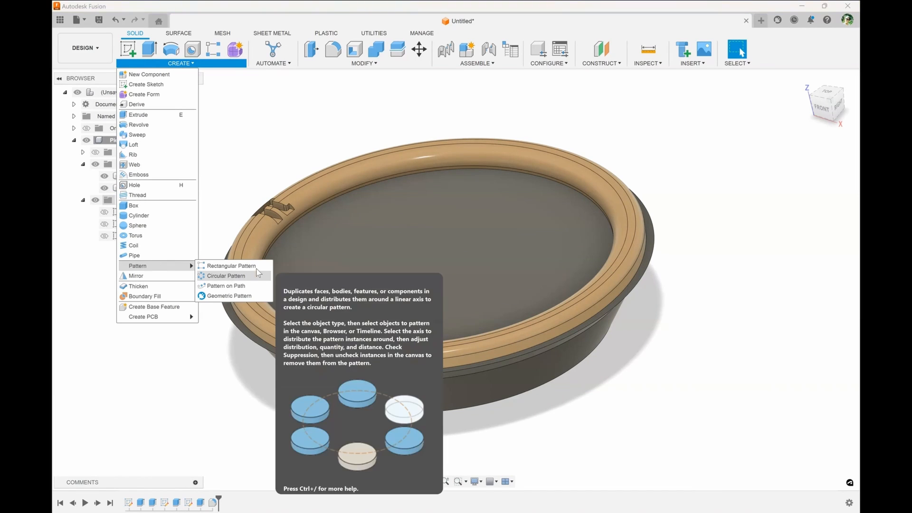
click(231, 277)
click(807, 167)
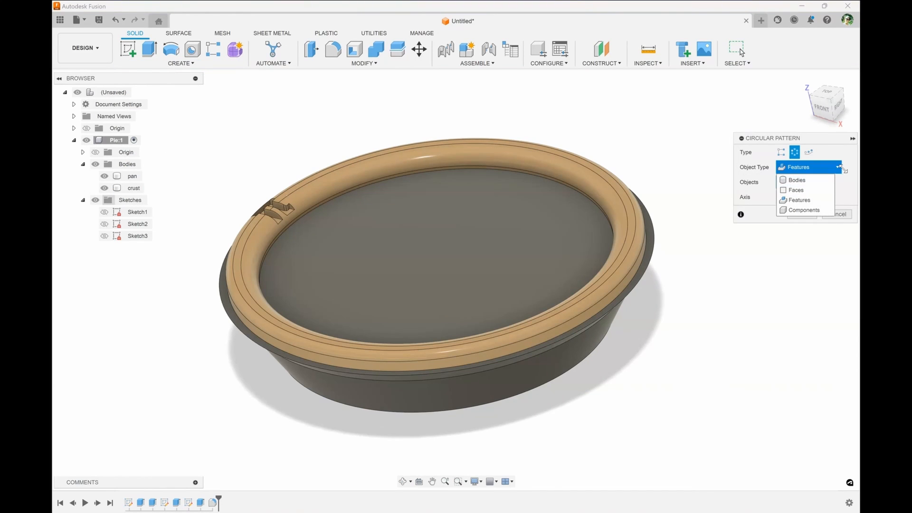
click(807, 204)
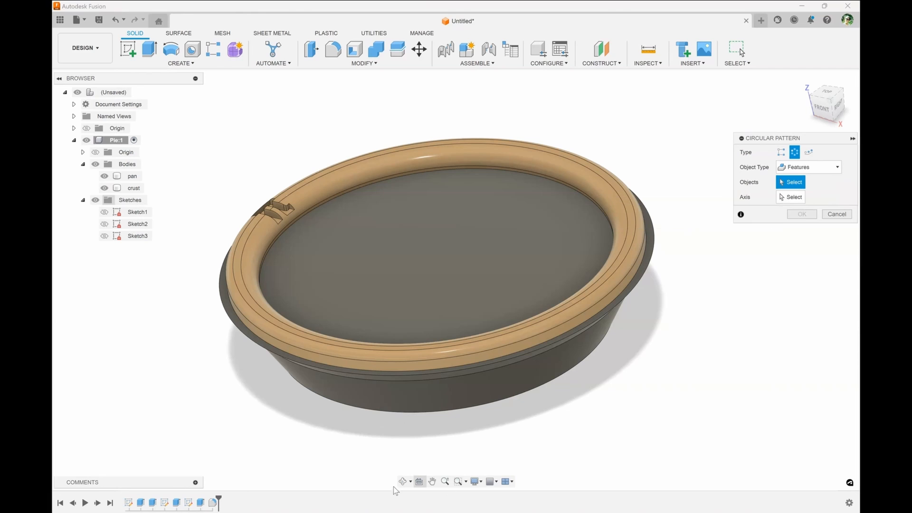
click(201, 504)
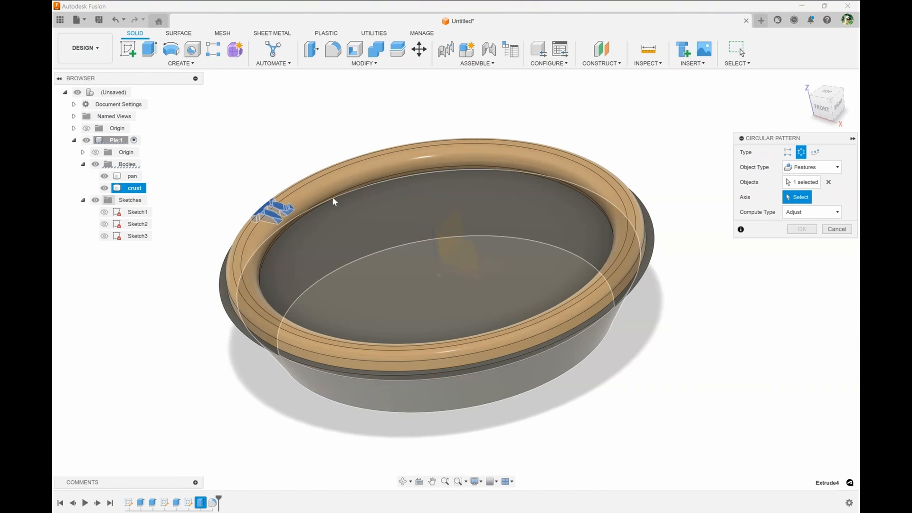
click(331, 195)
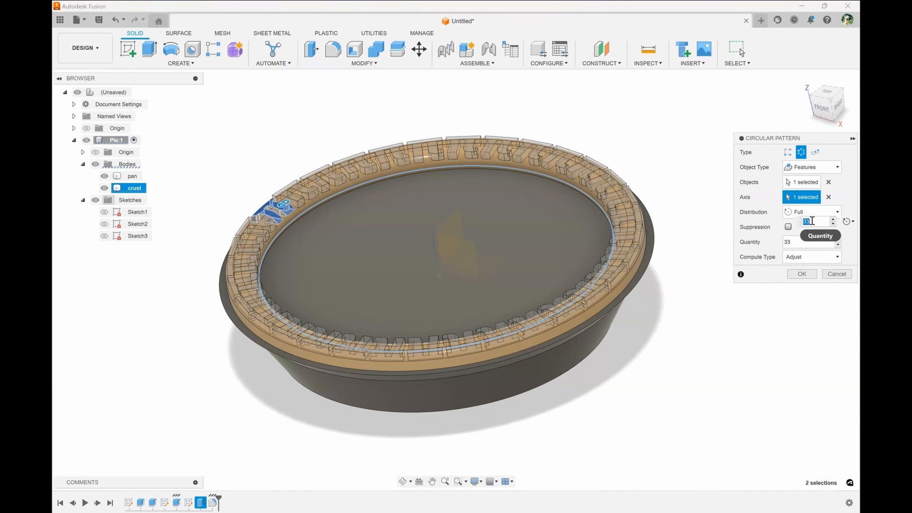
shift+middle_drag(686, 252, 805, 233)
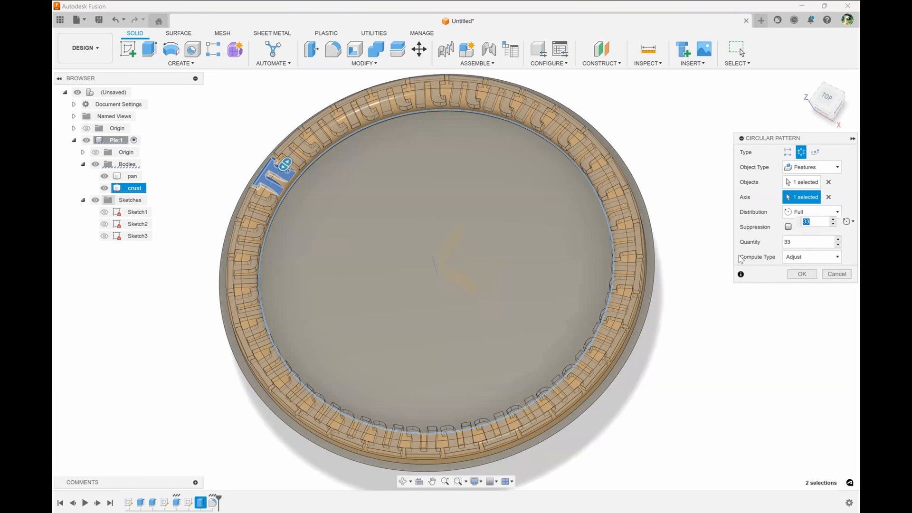
shift+middle_drag(686, 234, 689, 214)
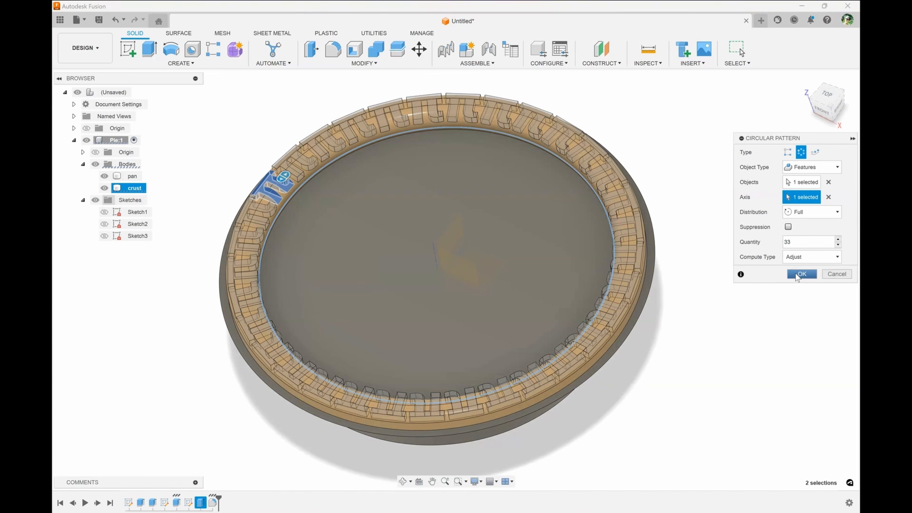
click(796, 273)
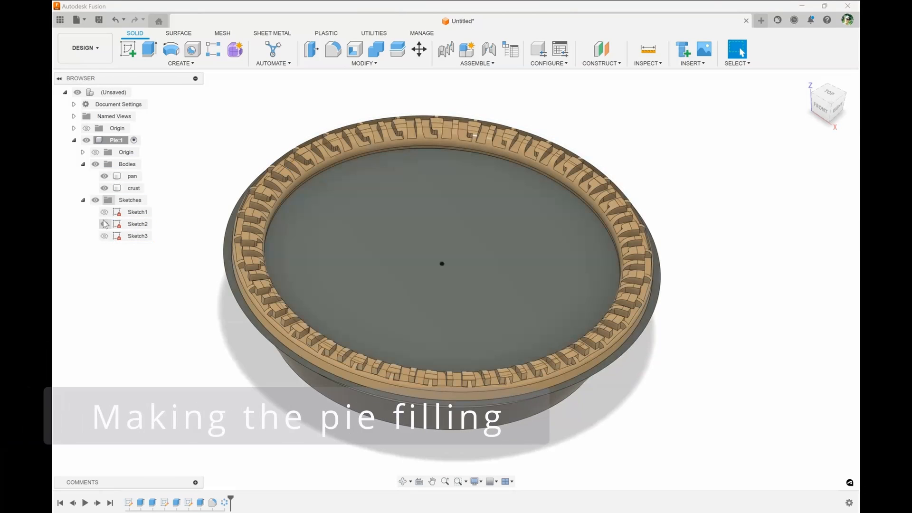
- Show Sketch2 and extrude its inner circle profile 0.4 mm as a new body inside the crust
click(105, 224)
click(360, 223)
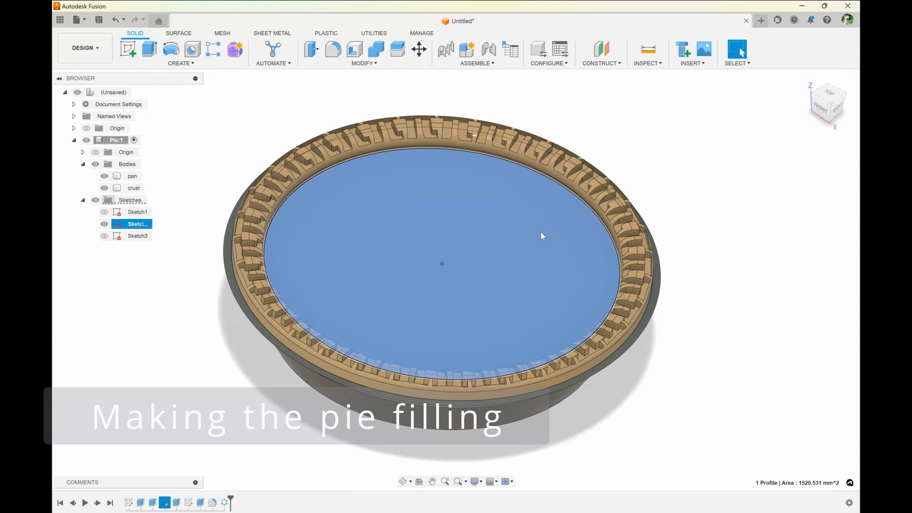
shift+middle_drag(540, 231, 403, 205)
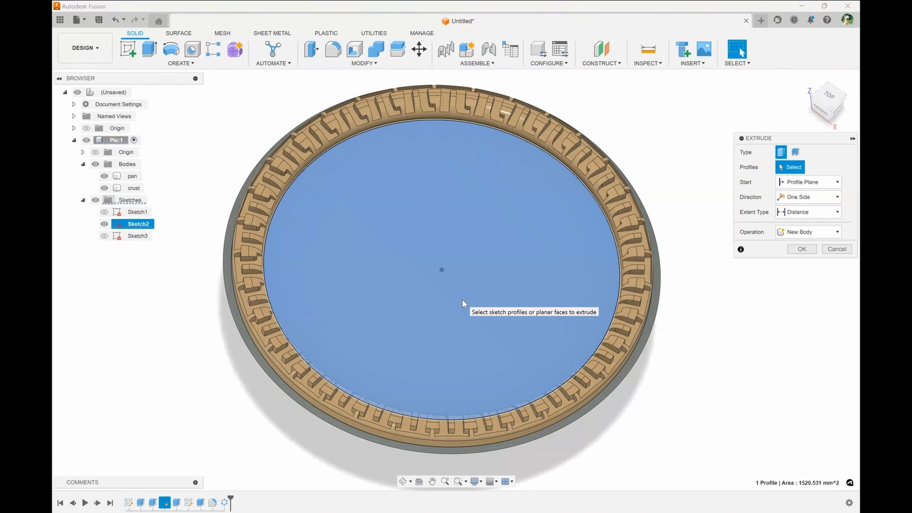
key(e)
shift+middle_drag(443, 241, 674, 326)
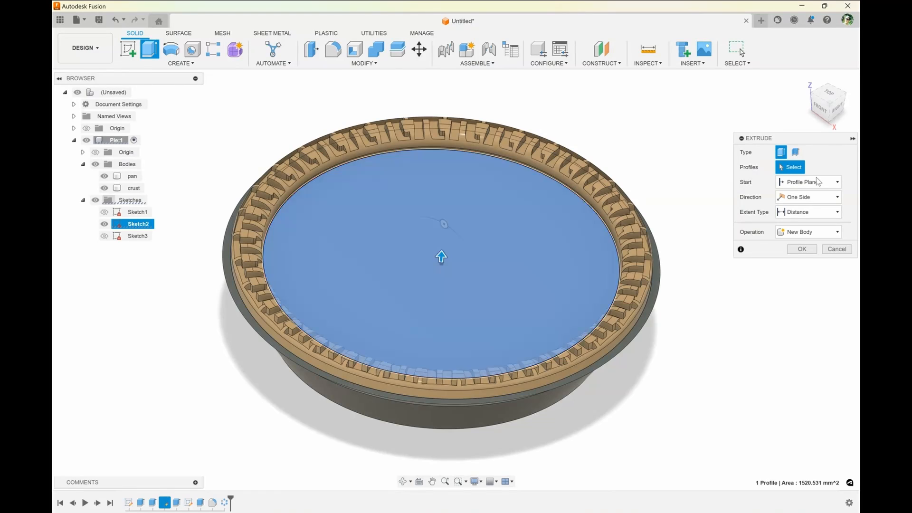
click(441, 257)
text(0.4)
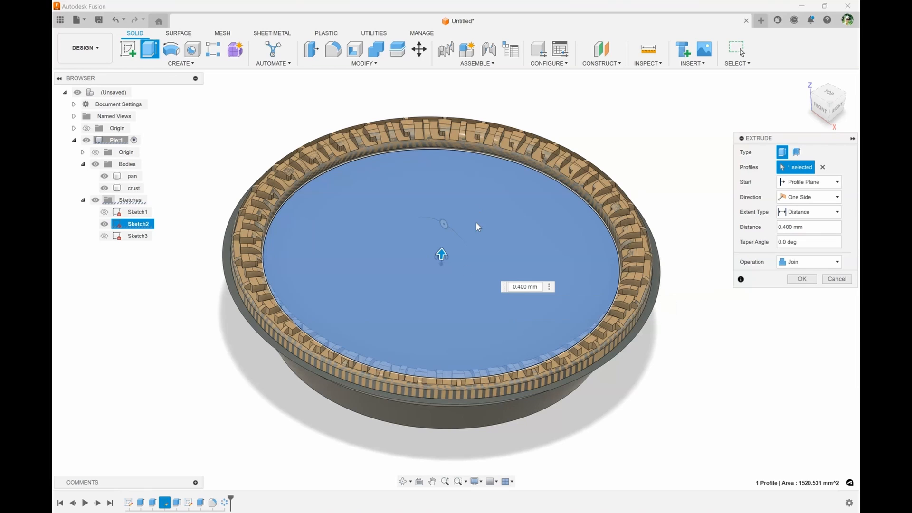
click(809, 262)
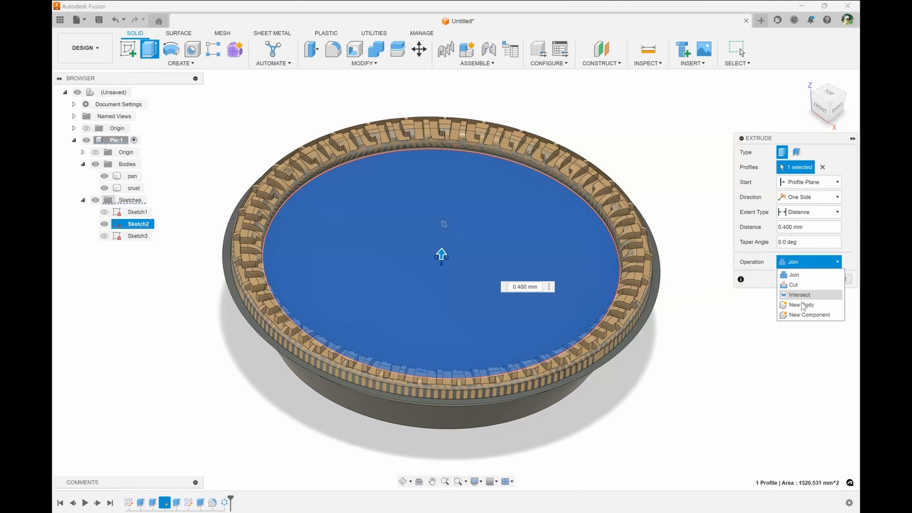
click(803, 299)
click(807, 279)
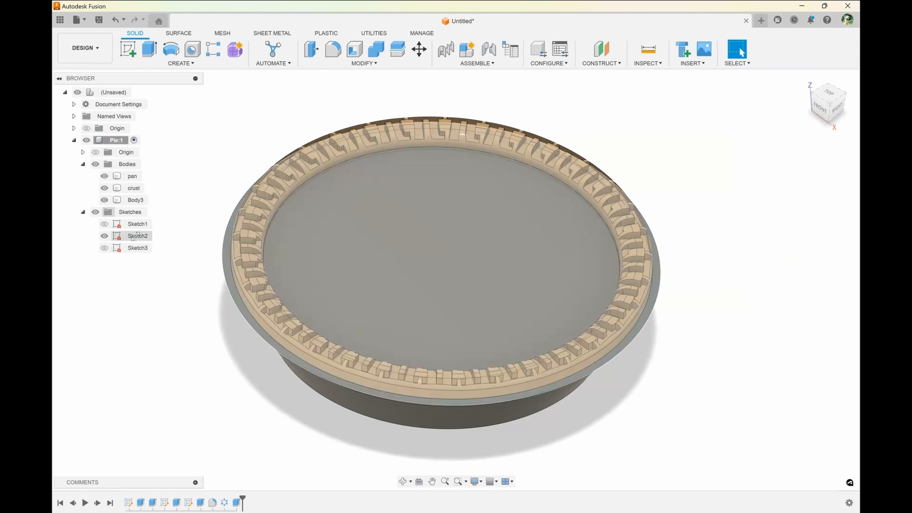
- Rename the new disc body to filling and apply a green appearance to it
double_click(135, 200)
text(filling)
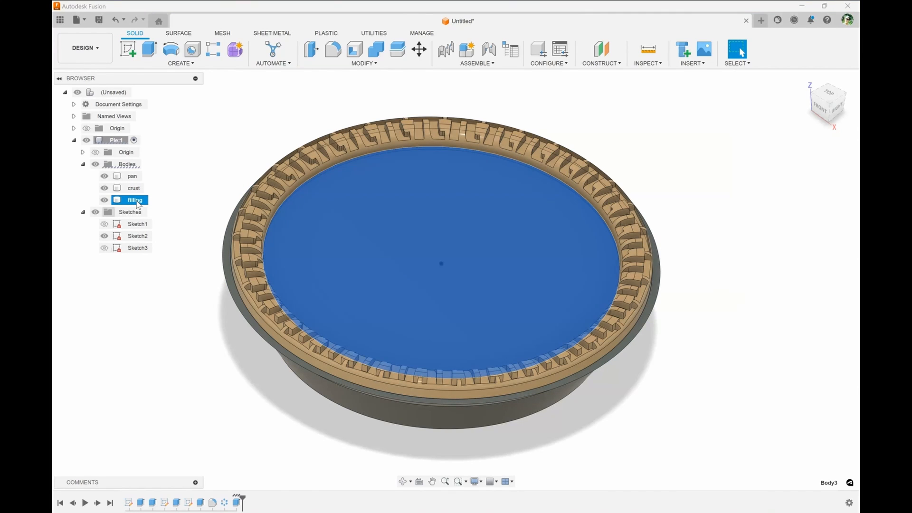
right_click(137, 201)
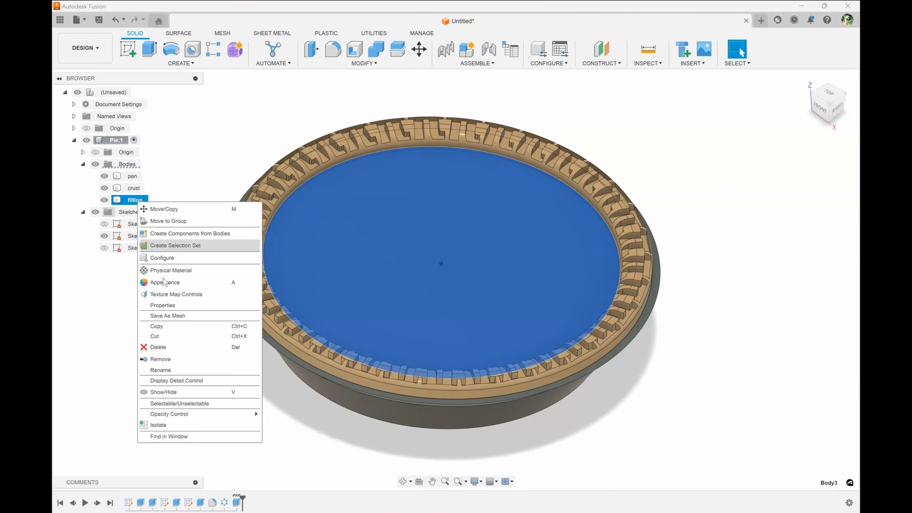
click(295, 250)
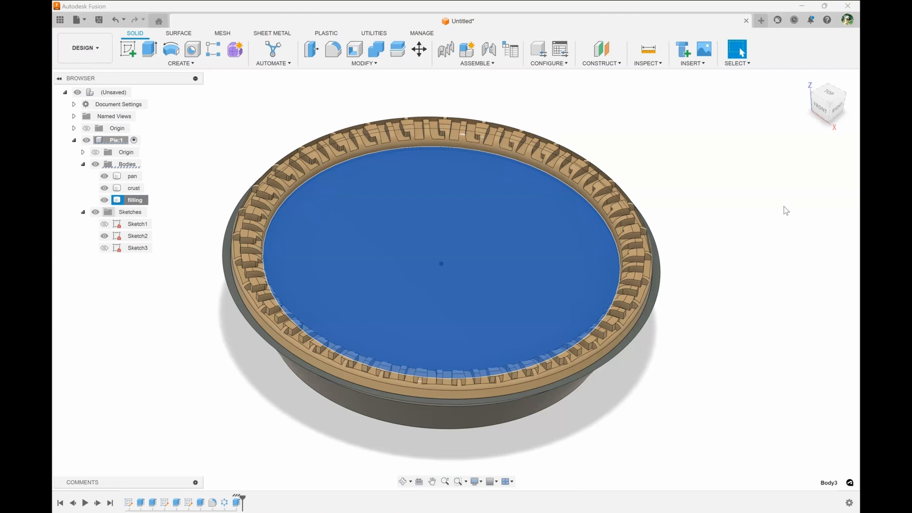
key(a)
drag(720, 225, 136, 203)
click(836, 466)
shift+middle_drag(684, 343, 696, 370)
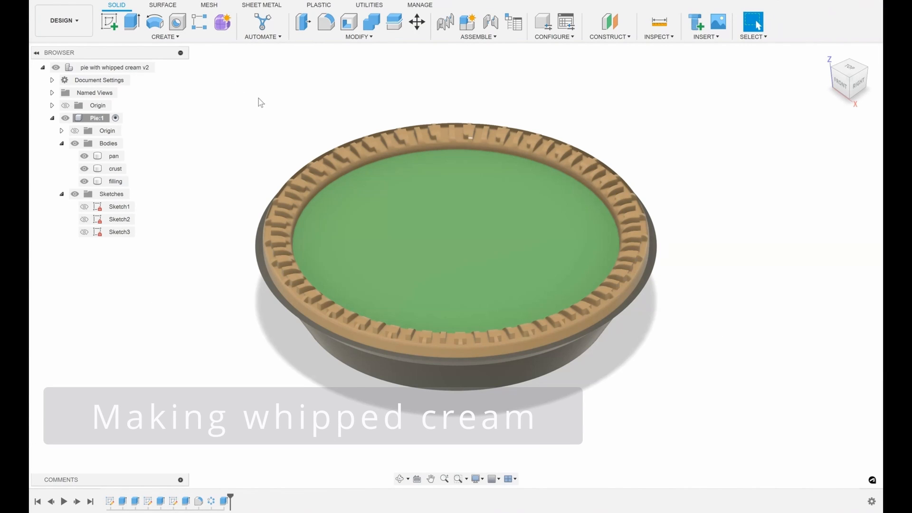
- Sketch a 10 mm diameter circle on the filling's top face, centred on the vertical axis above the origin
click(109, 22)
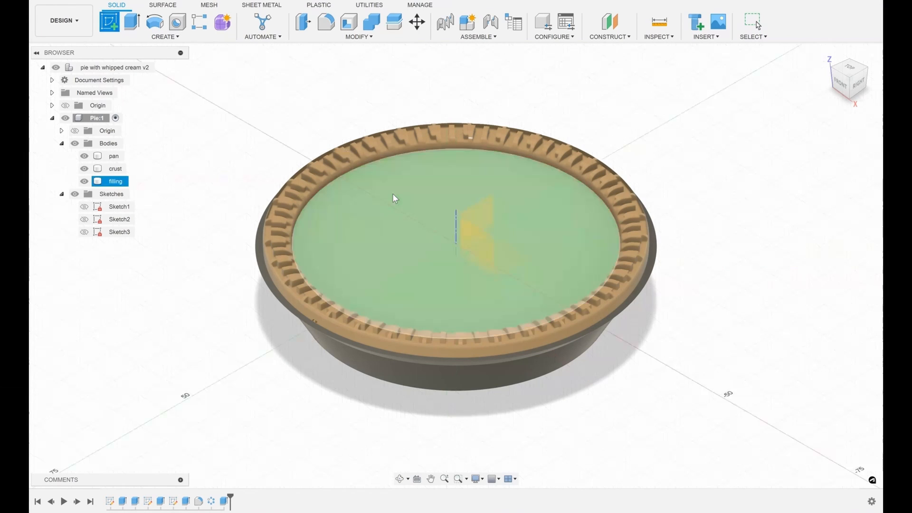
click(392, 193)
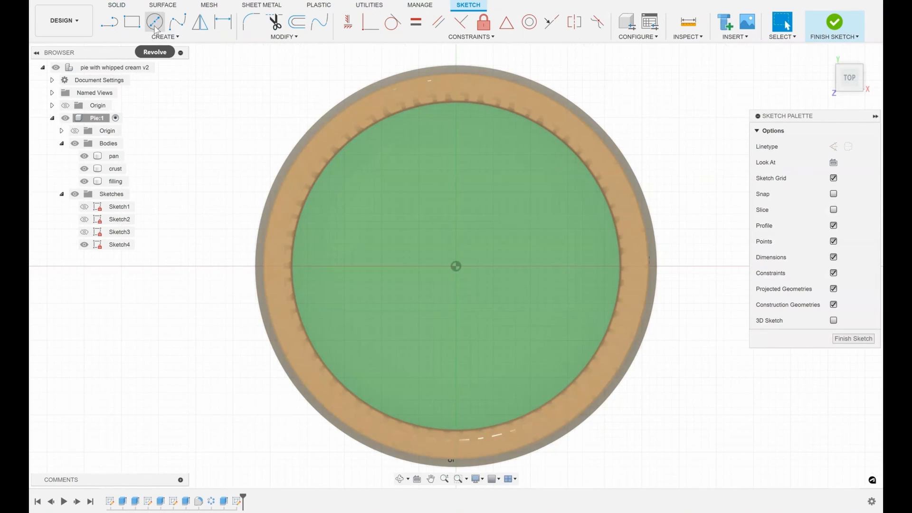
click(154, 22)
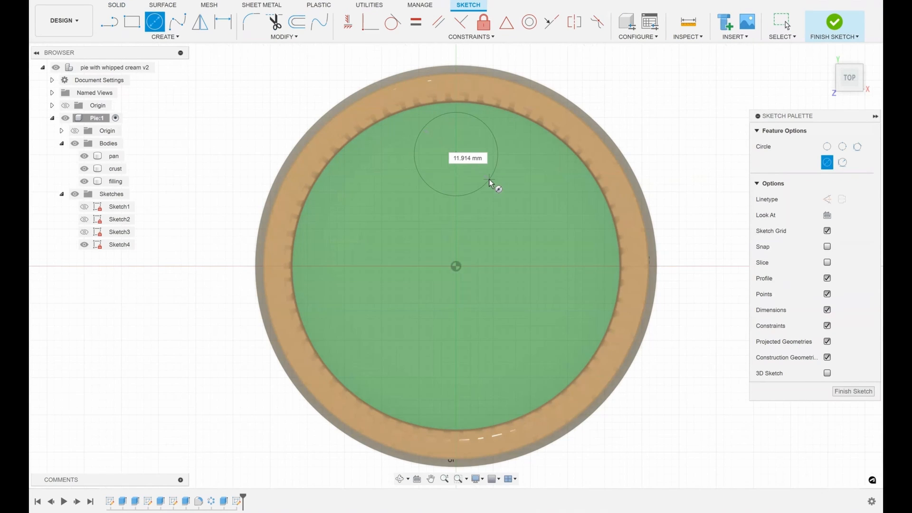
text(10)
key(Return)
key(Escape)
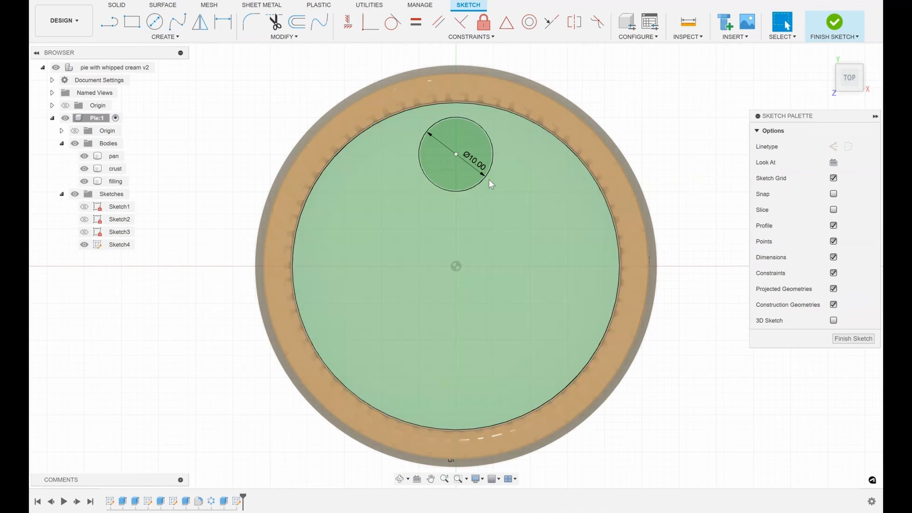
- Extrude the 10 mm circle 5 mm with a -45 deg taper into a cone as a new body
click(461, 135)
key(e)
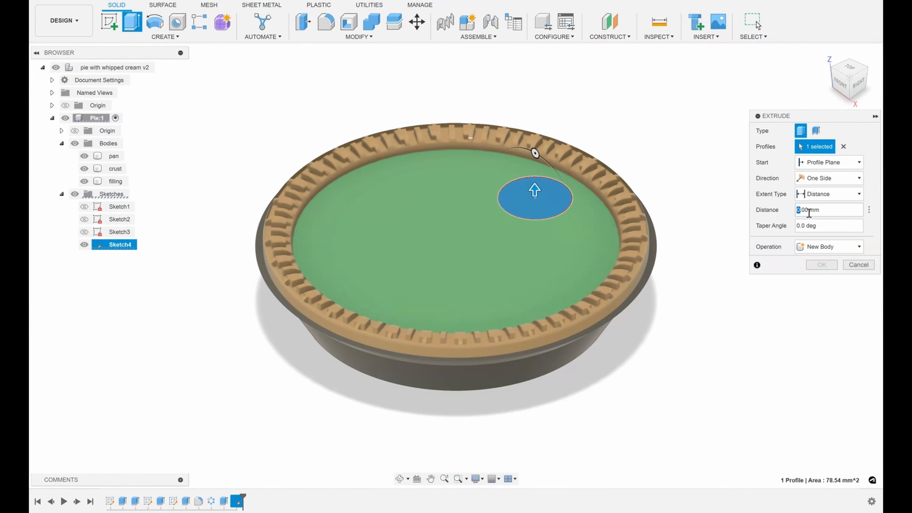
click(803, 226)
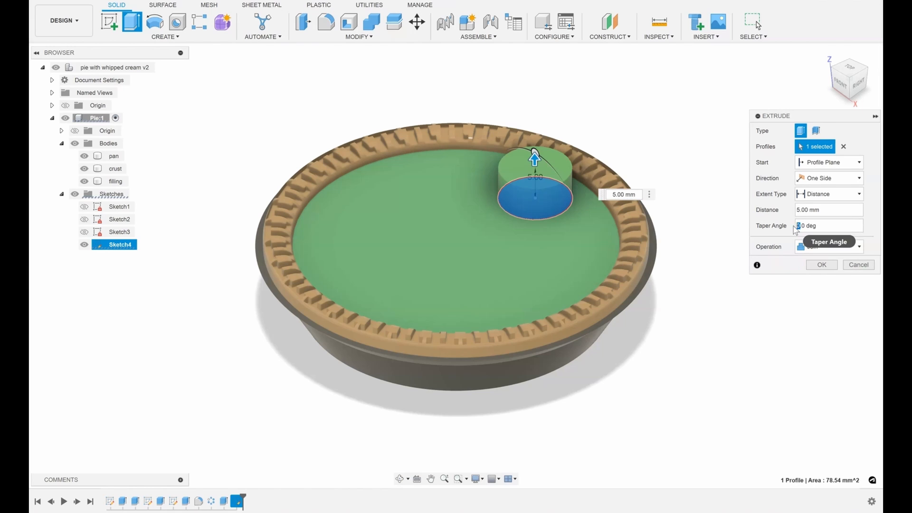
text(-45)
mouse_move(677, 320)
shift+middle_down()
mouse_move(682, 314)
mouse_move(672, 317)
shift+middle_up()
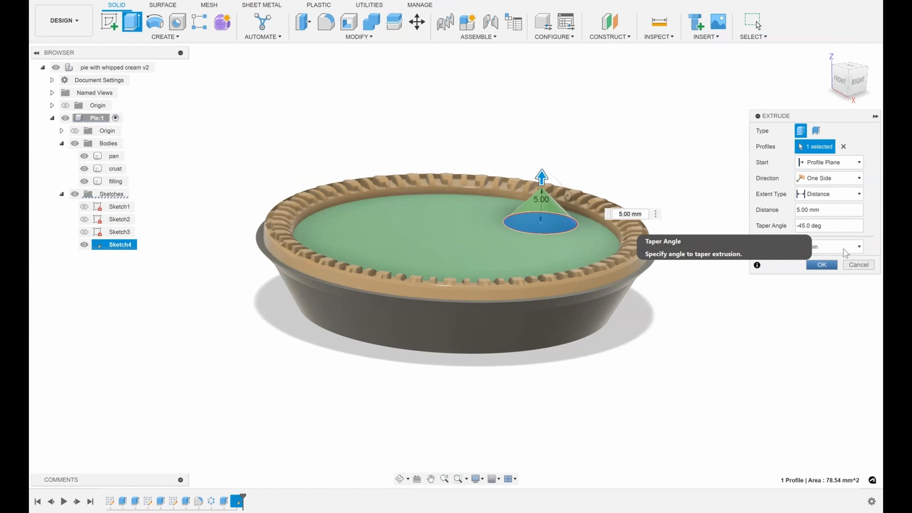
click(828, 247)
click(821, 291)
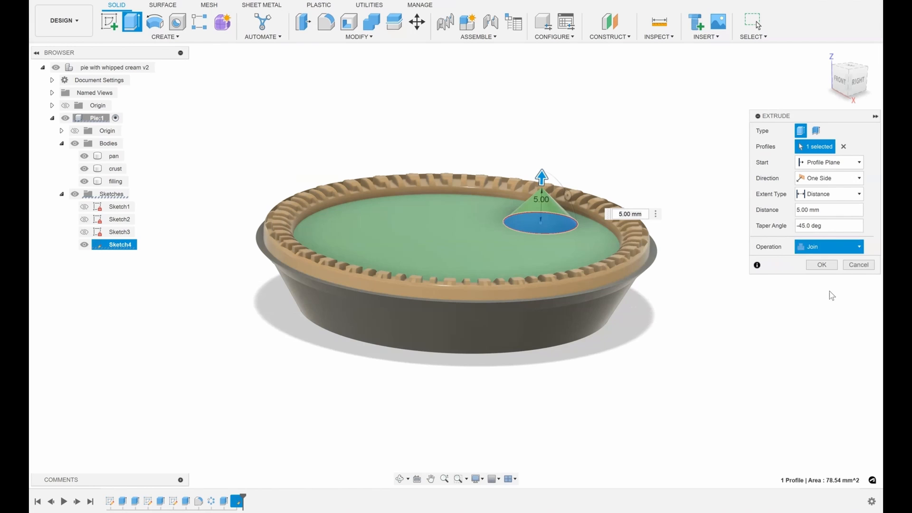
click(821, 264)
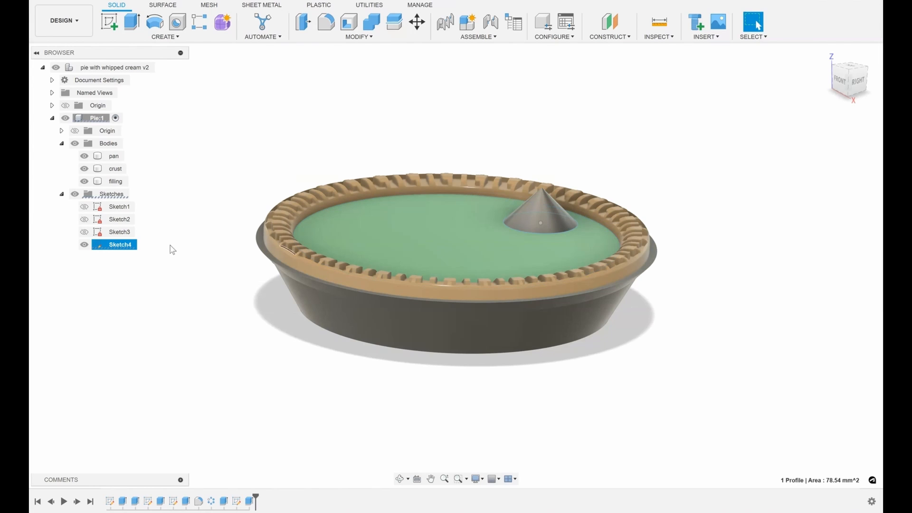
- Rename the cone body to whipped cream and apply the Plastic - Glossy (White) appearance to it
double_click(117, 194)
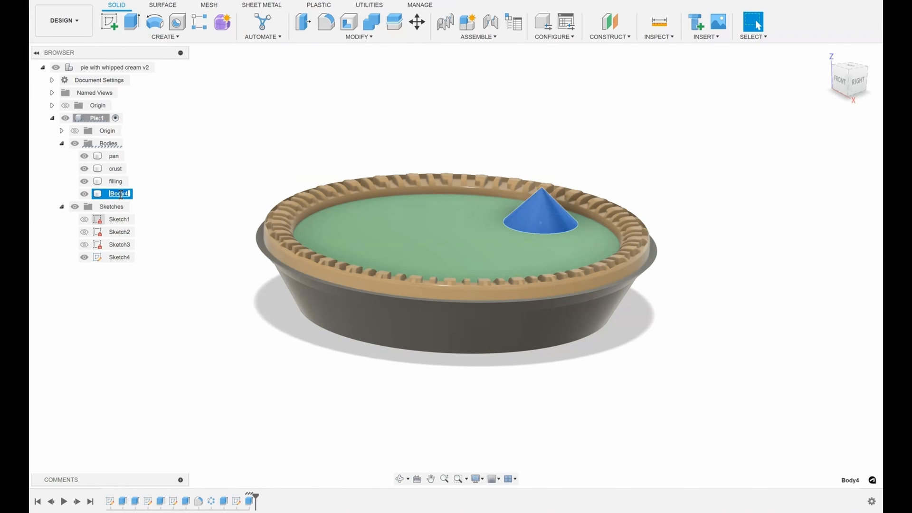
key(Return)
right_click(121, 195)
click(156, 284)
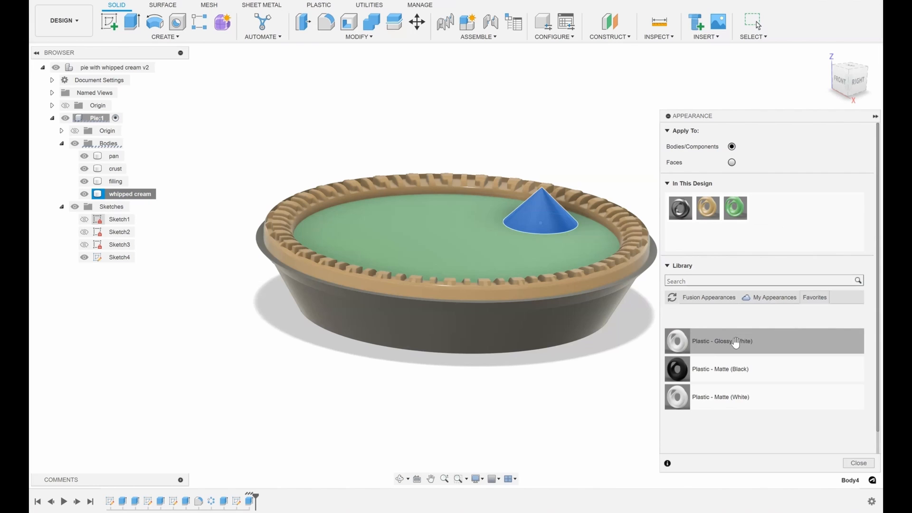
drag(729, 341, 142, 195)
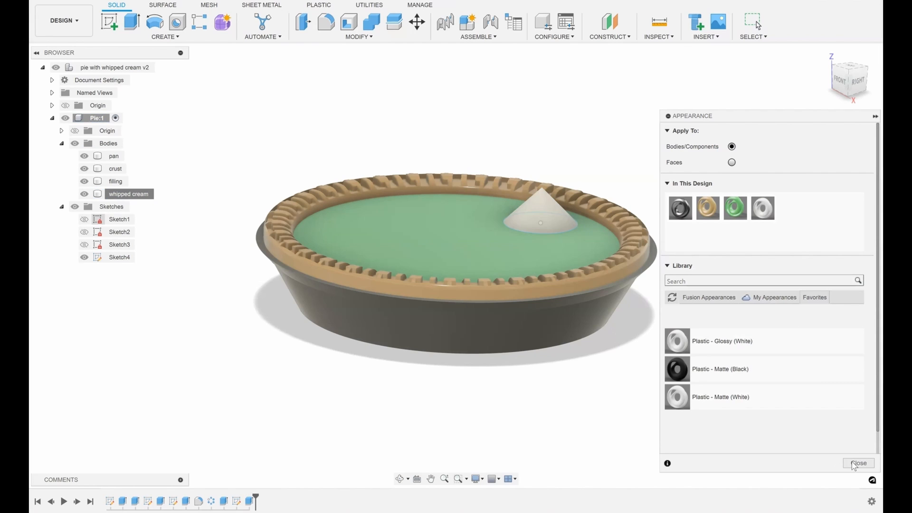
click(858, 462)
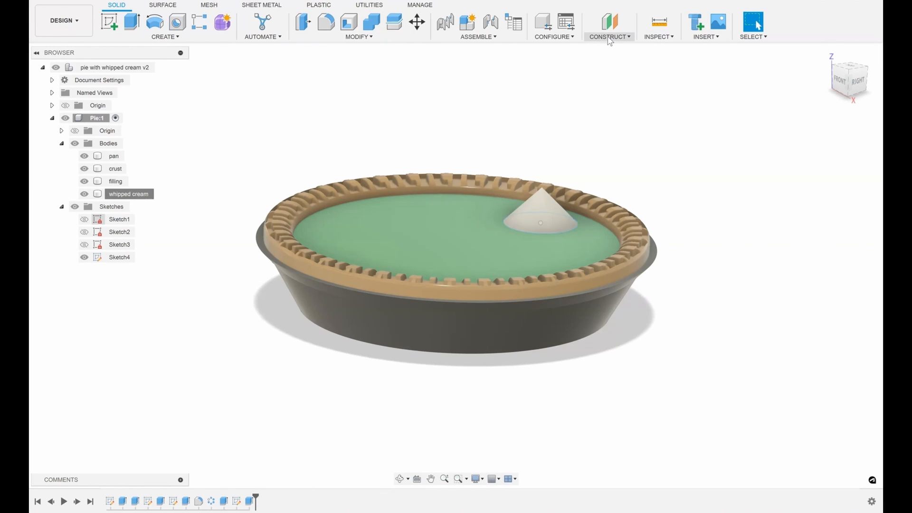
- Construct a tangent plane on the whipped cream cone's face at a 0 deg angle
click(610, 39)
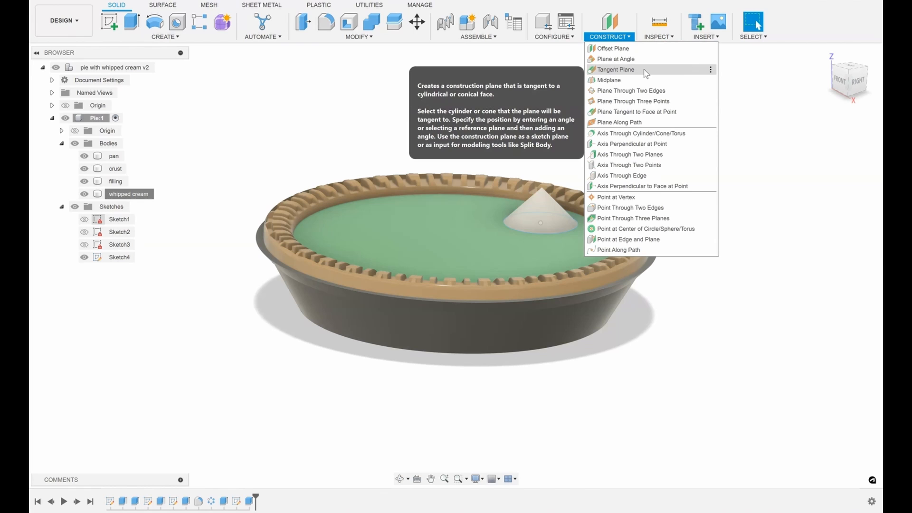
click(646, 70)
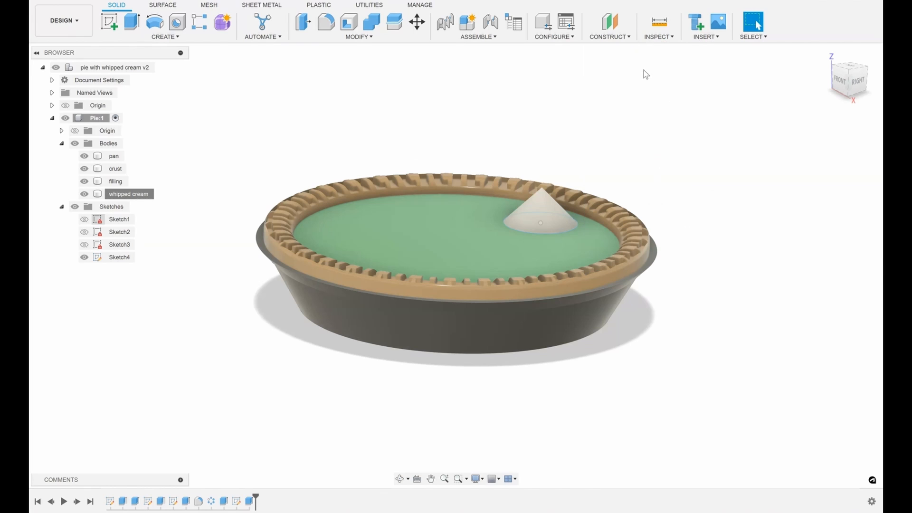
click(533, 203)
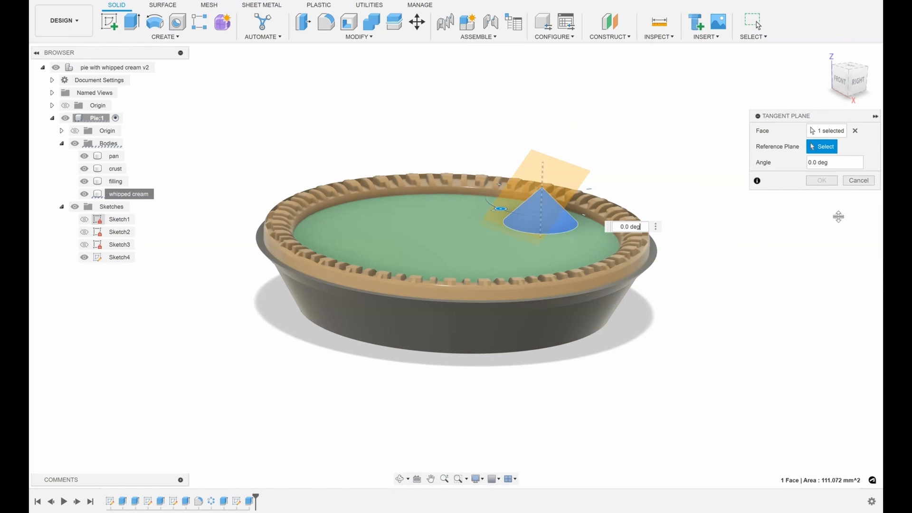
click(821, 181)
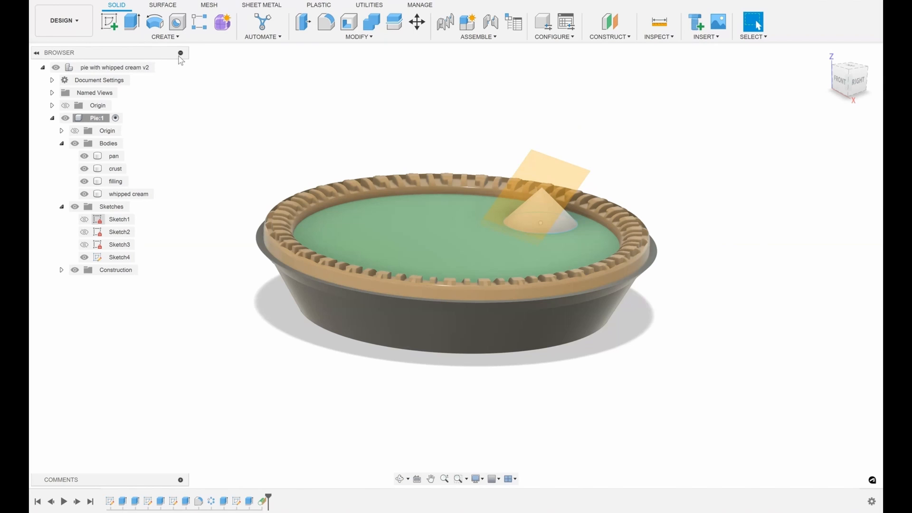
- On the tangent plane, sketch a fit point spline running from the whipped cream cone's base edge up to its tip
click(110, 24)
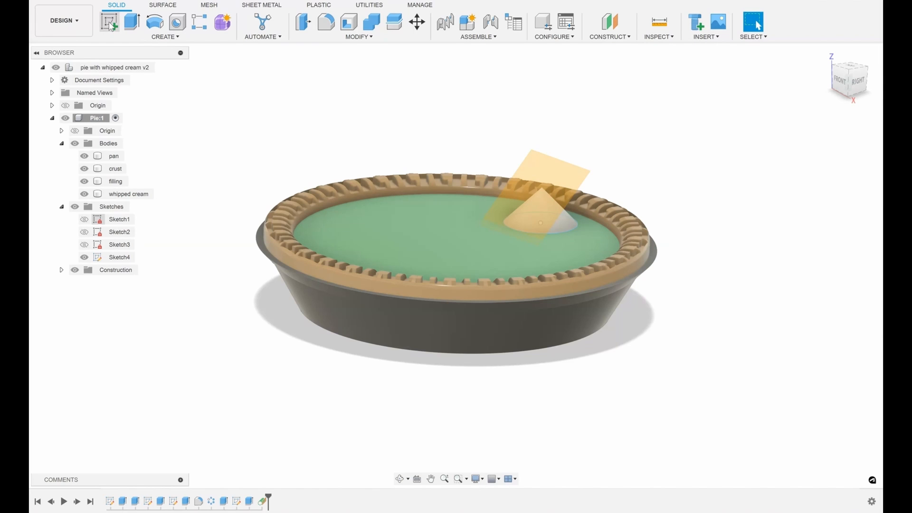
click(572, 182)
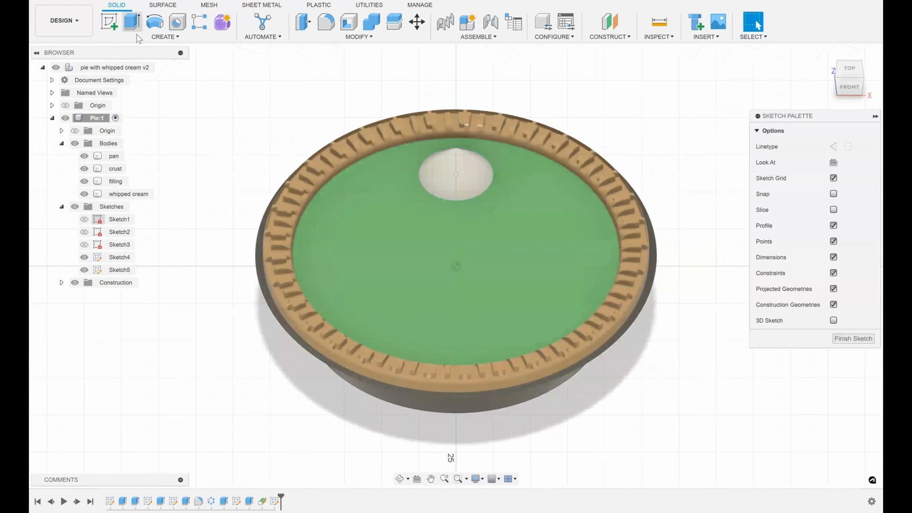
click(186, 23)
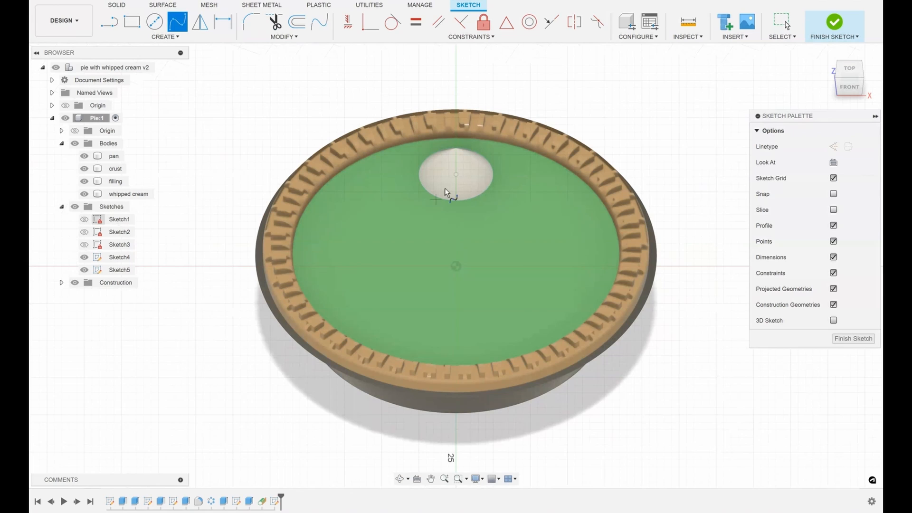
click(443, 198)
click(473, 171)
click(460, 148)
shift+middle_drag(463, 210, 429, 175)
scroll(429, 175, up, 3)
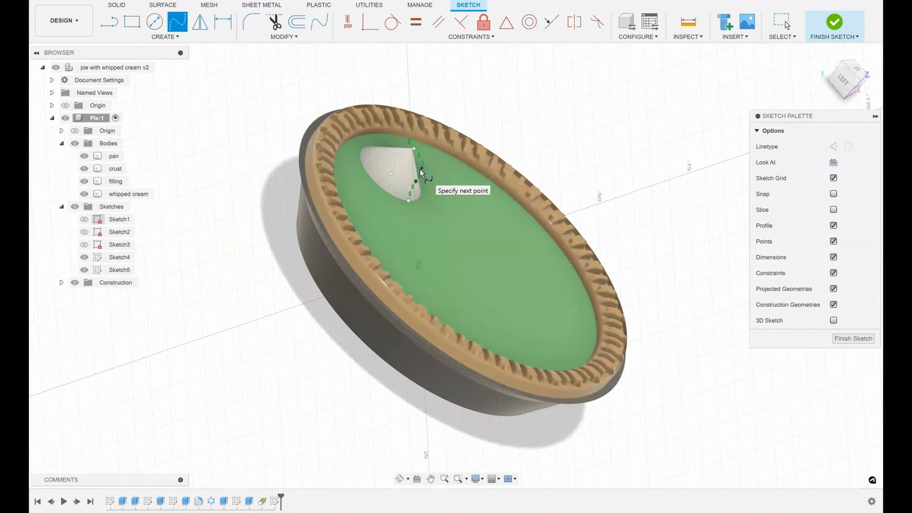
scroll(413, 169, up, 3)
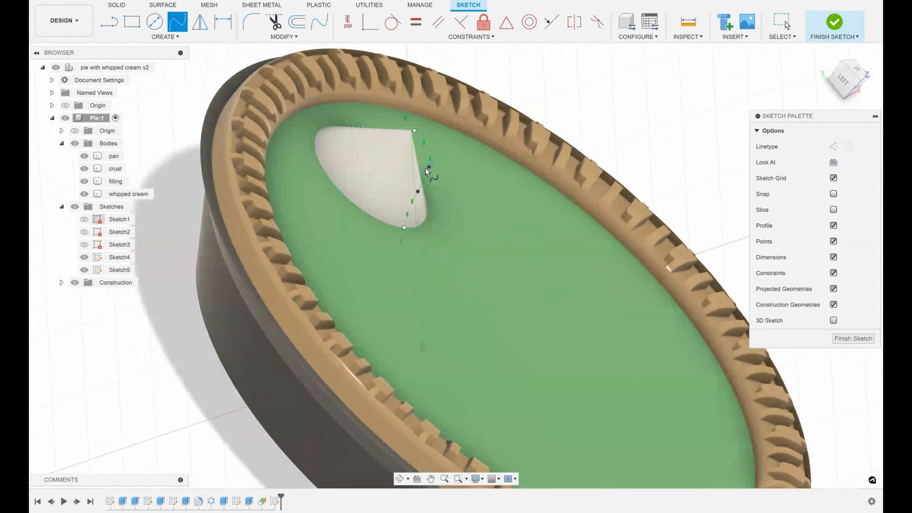
scroll(428, 164, up, 3)
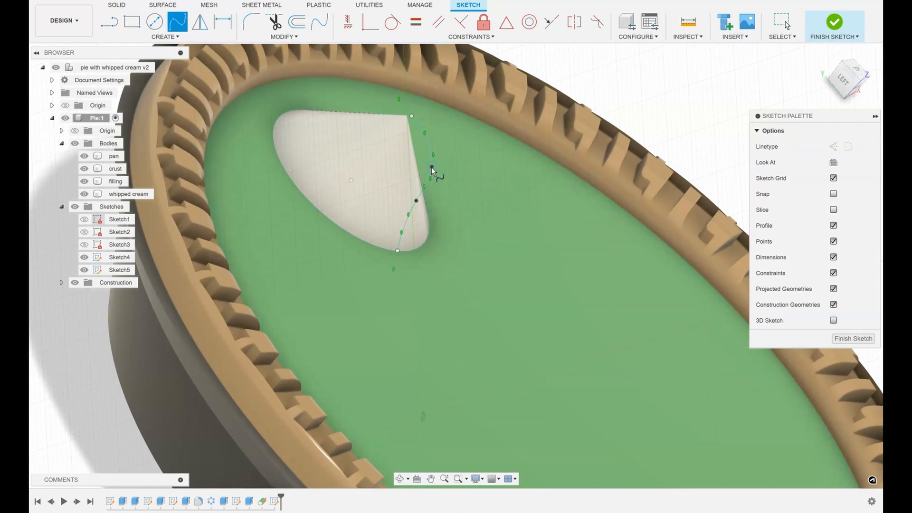
key(Escape)
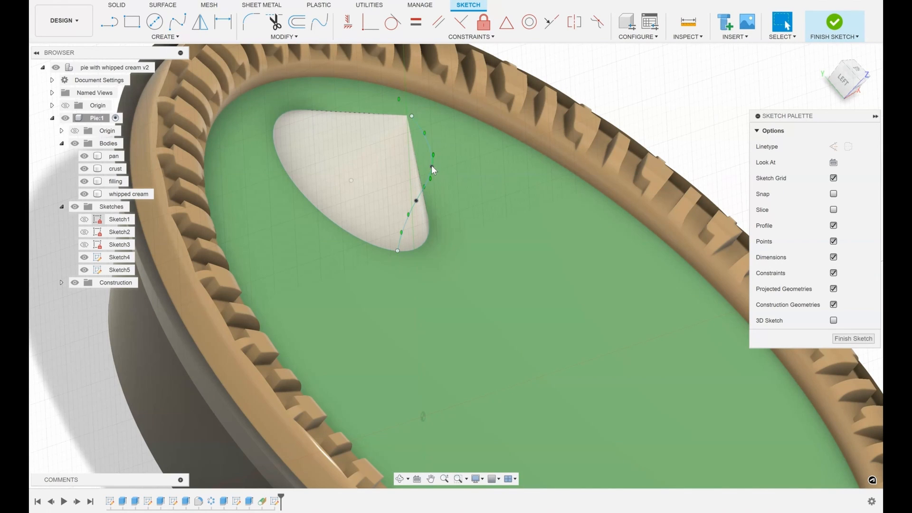
- Move the spline's upper end point onto the cone's tip and shift its intermediate fit points closer to the cone's face
click(425, 169)
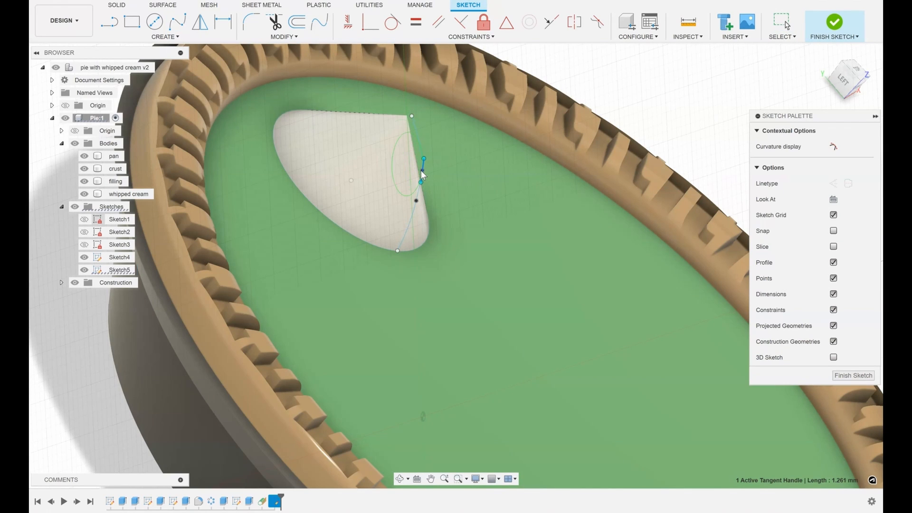
drag(412, 116, 408, 118)
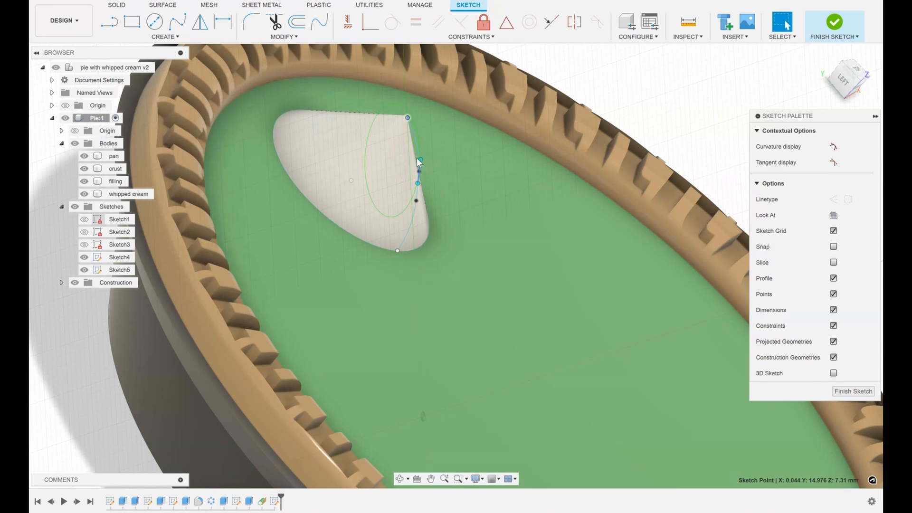
mouse_move(442, 219)
shift+middle_down()
mouse_move(488, 250)
mouse_move(379, 253)
mouse_move(401, 171)
mouse_move(393, 148)
shift+middle_up()
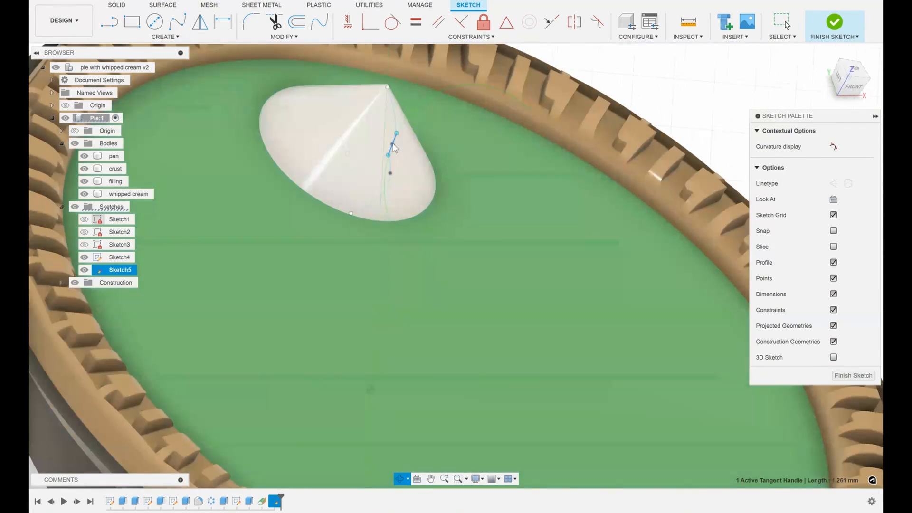
click(393, 148)
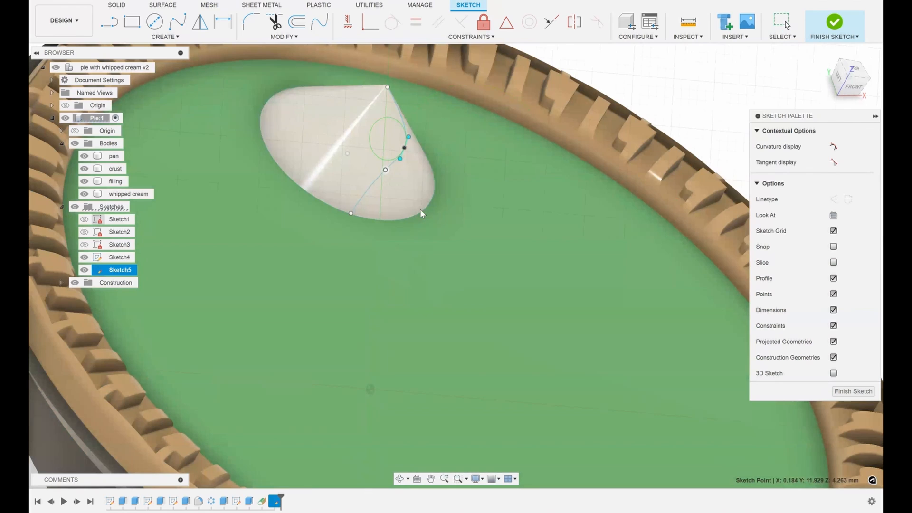
- Reposition the spline's upper intermediate fit point to form a curve along the cone's face, and finish the sketch
mouse_move(419, 209)
shift+middle_down()
mouse_move(449, 204)
mouse_move(418, 157)
mouse_move(470, 204)
mouse_move(453, 189)
mouse_move(291, 187)
mouse_move(260, 153)
shift+middle_up()
key(Escape)
click(261, 153)
drag(273, 133, 279, 129)
shift+middle_drag(341, 195, 397, 197)
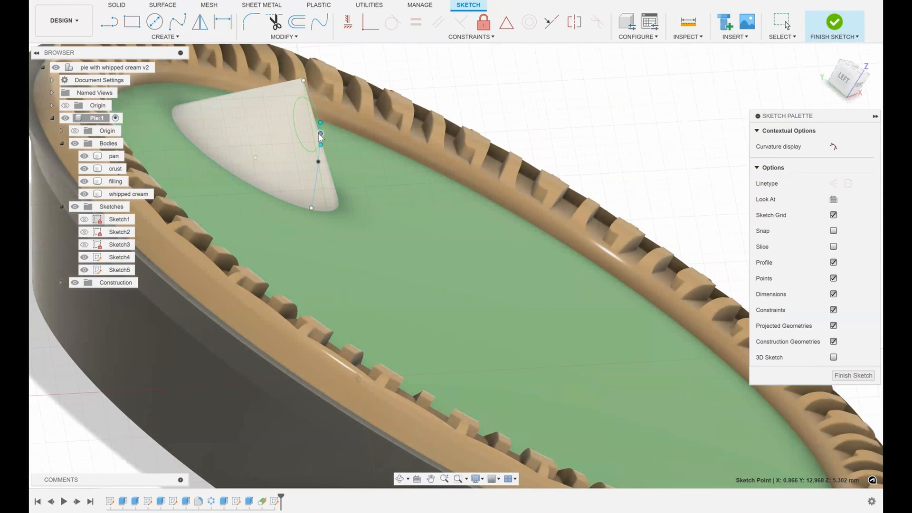
shift+middle_drag(398, 239, 356, 271)
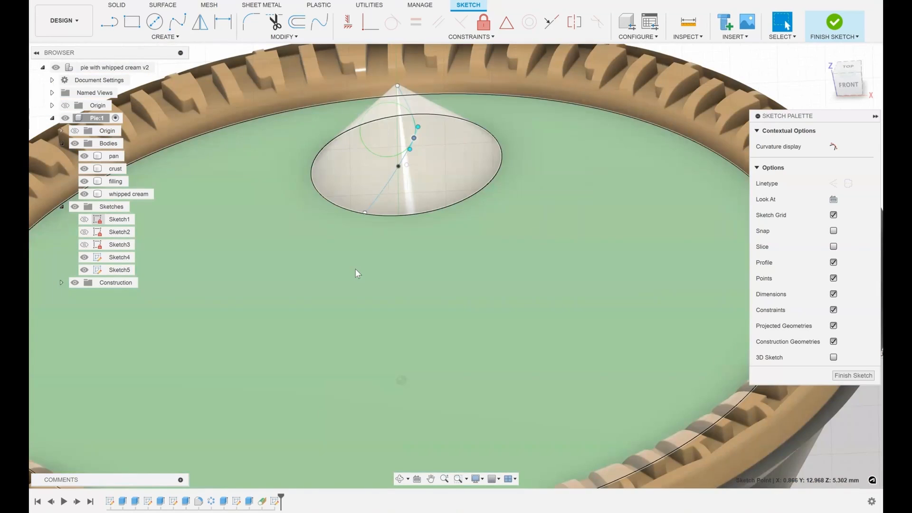
click(852, 375)
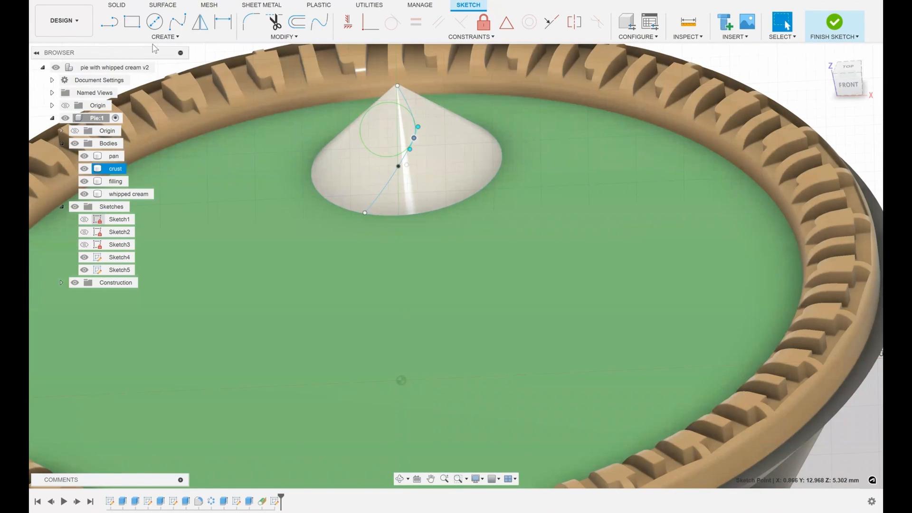
- Cut a circular pipe with a 1 mm section along the spline, cutting only the whipped cream body
click(163, 36)
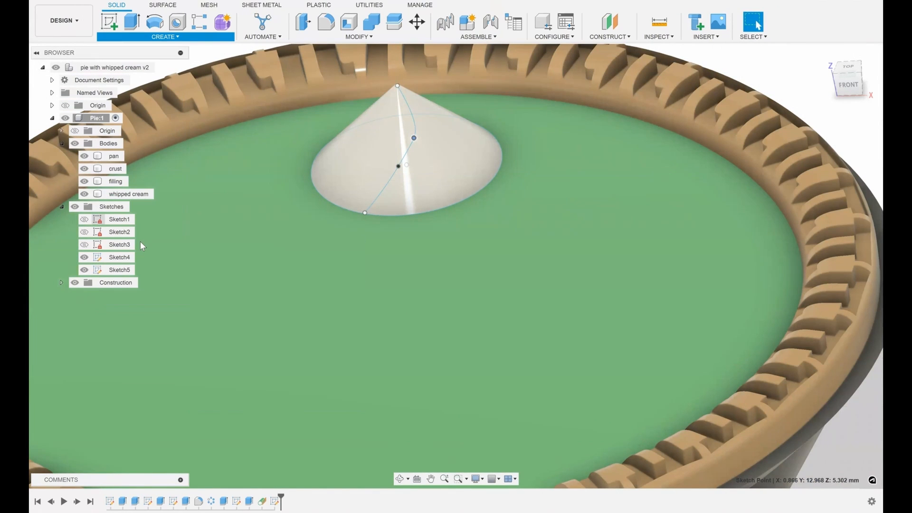
click(388, 189)
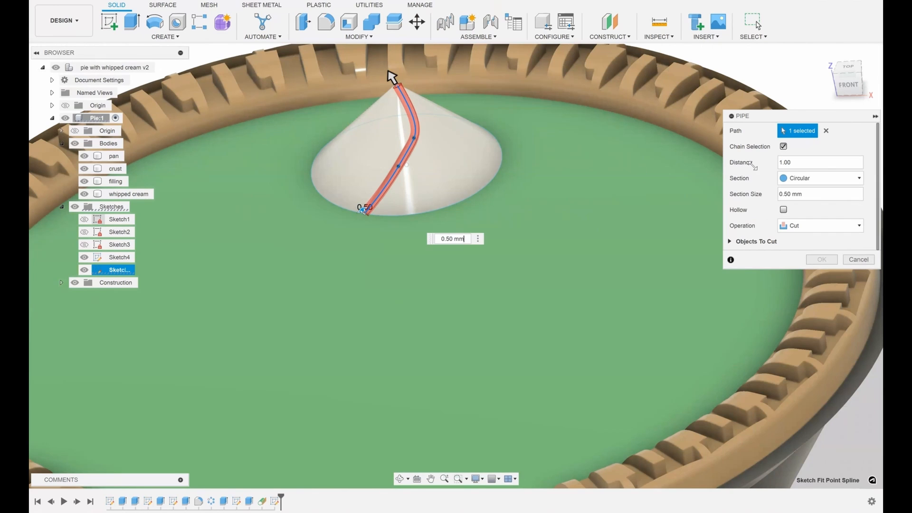
double_click(778, 194)
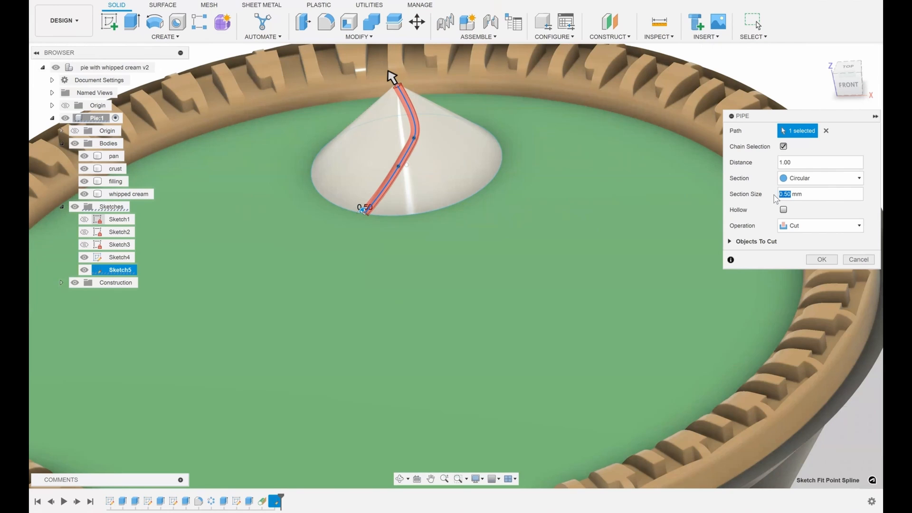
text(1)
click(730, 241)
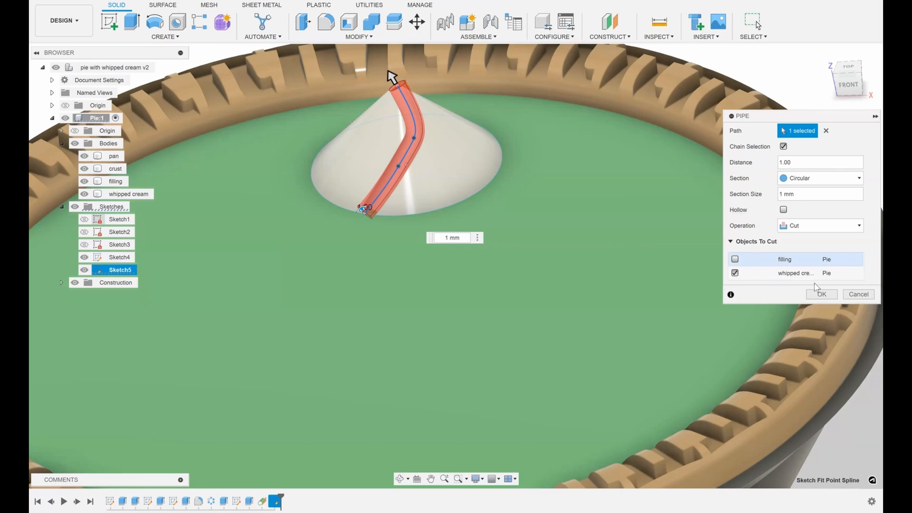
click(821, 294)
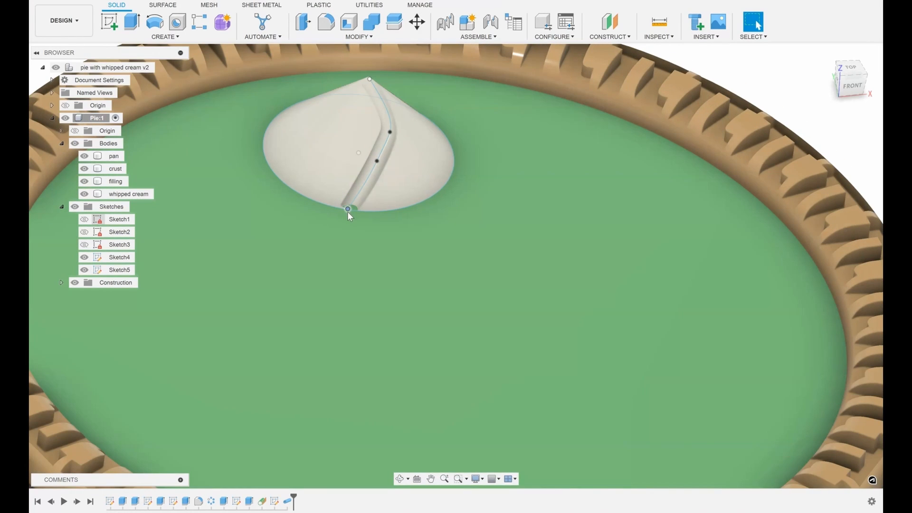
- Reshape the groove into an S-curve by moving the spline's fit points and extending its ends past the cone's base and tip
drag(347, 210, 344, 216)
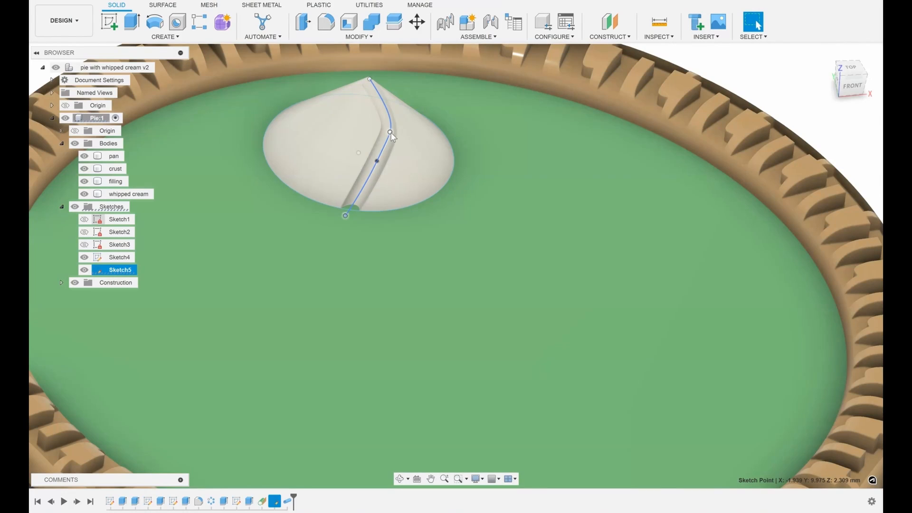
drag(390, 132, 363, 163)
drag(388, 134, 390, 132)
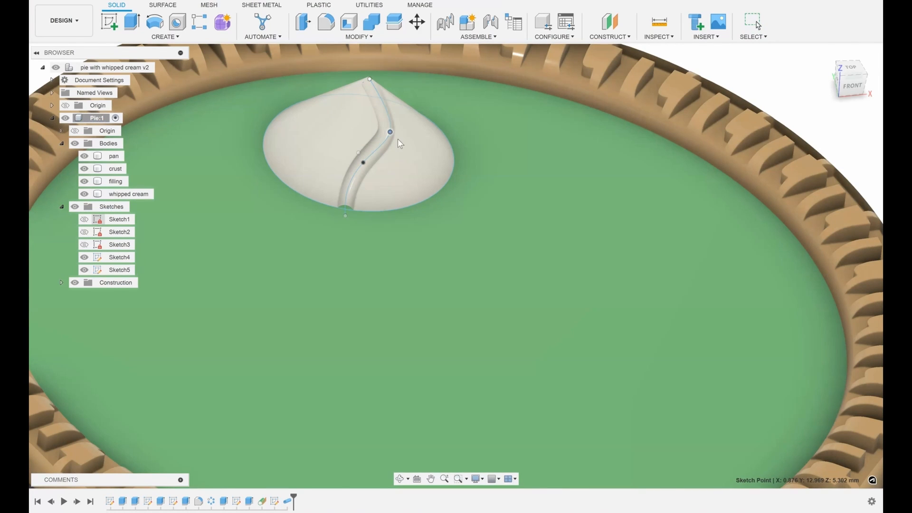
shift+middle_drag(459, 251, 415, 192)
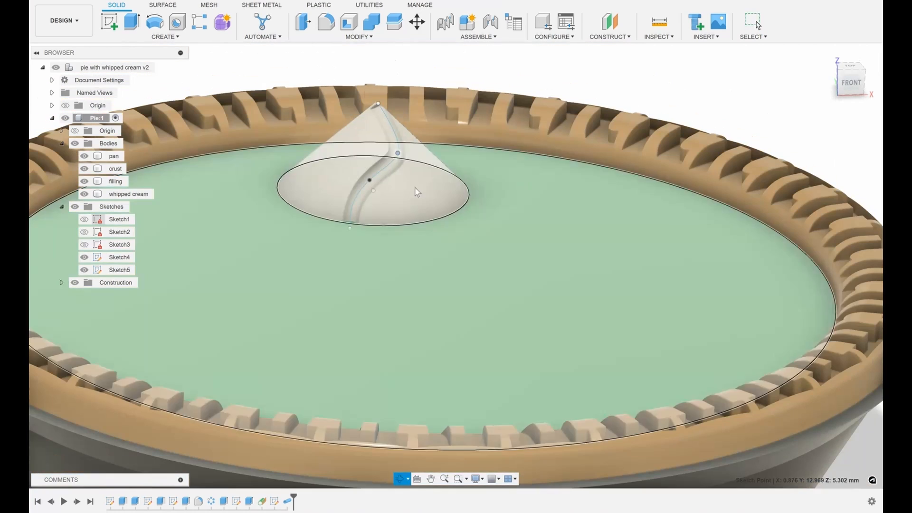
drag(377, 103, 376, 99)
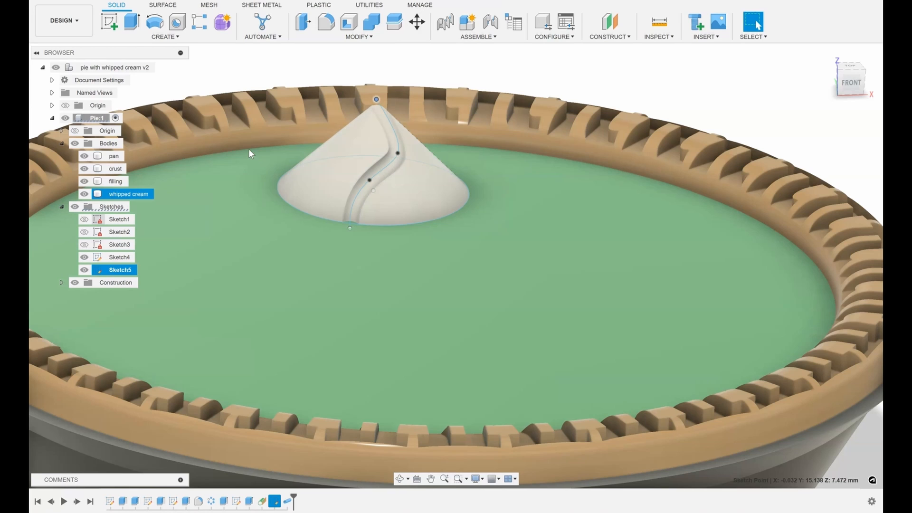
- Circular-pattern the pipe cut feature around the cone's base circle with full distribution and a quantity of 6
click(120, 38)
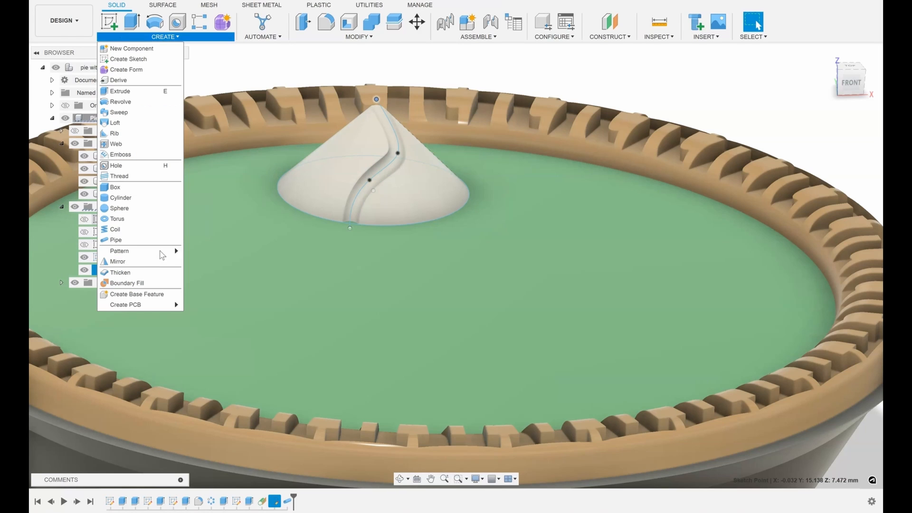
mouse_move(143, 251)
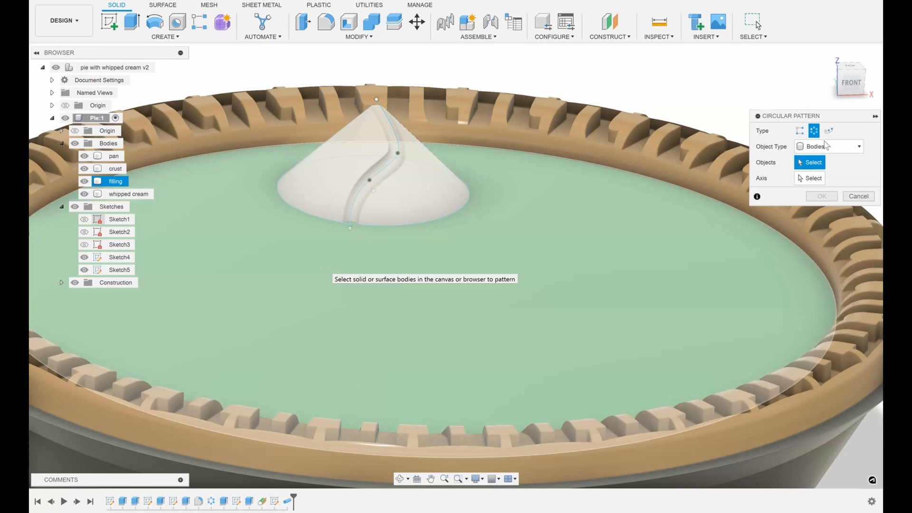
click(825, 146)
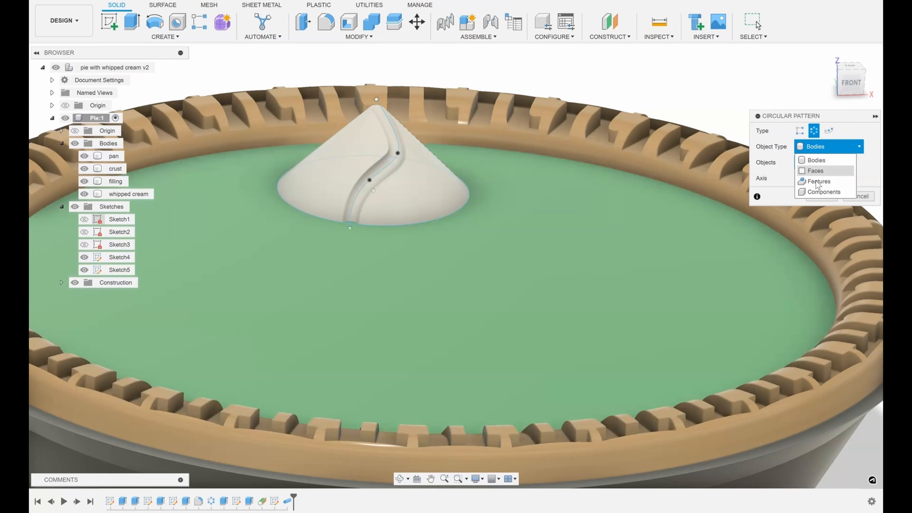
click(817, 177)
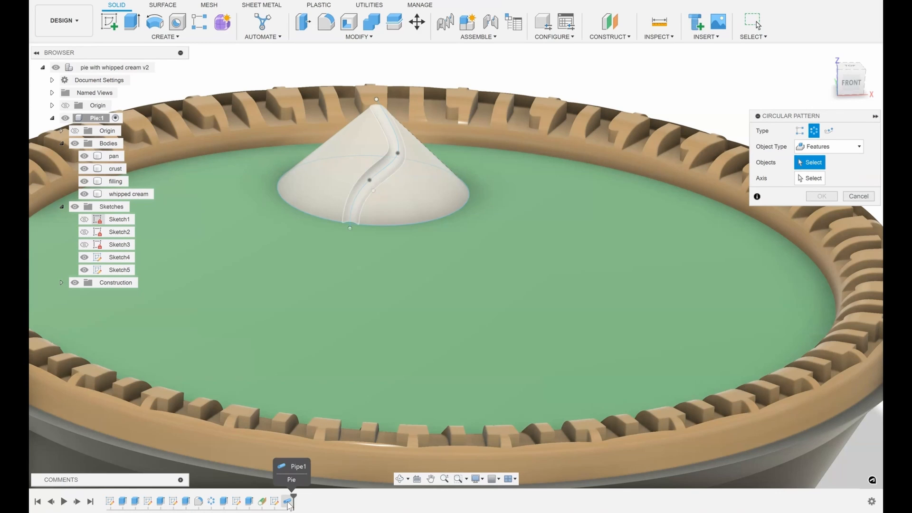
click(288, 501)
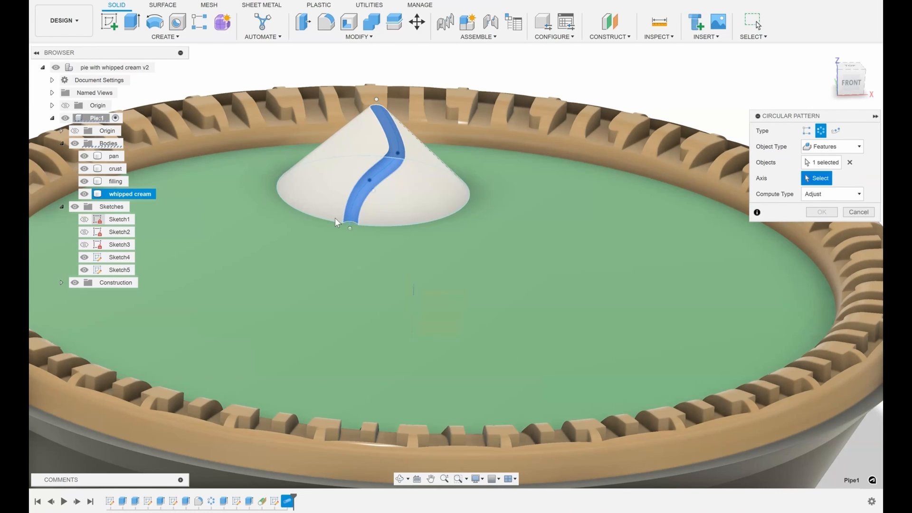
click(327, 220)
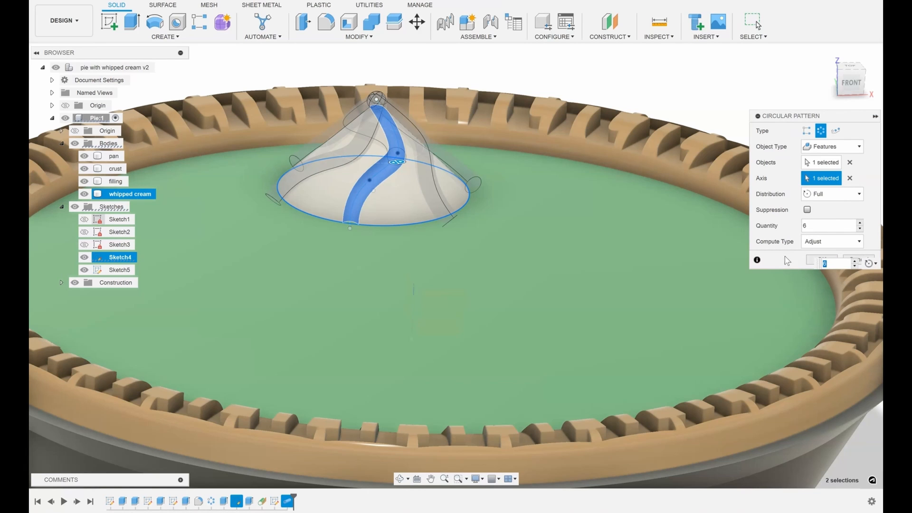
key(Return)
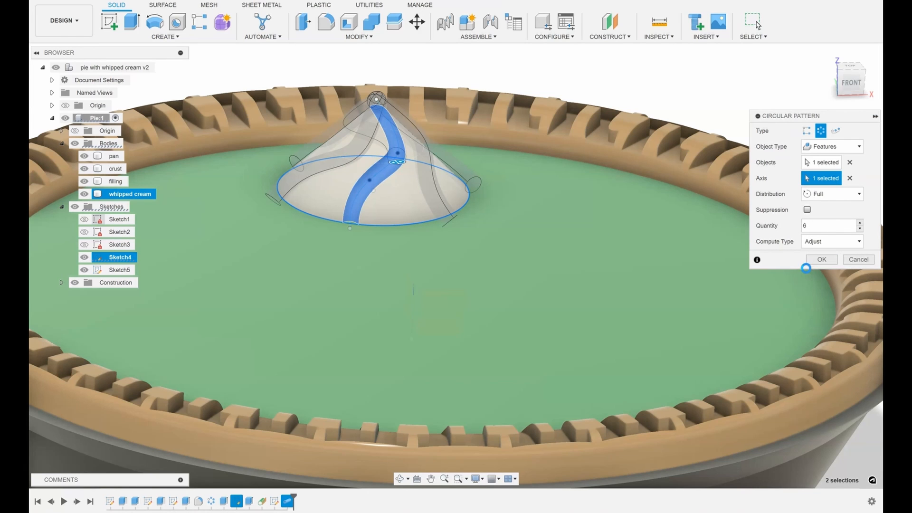
- Hide the sketches to inspect the whipped cream's grooves from several angles, and show the sketches again
shift+middle_drag(550, 269, 480, 288)
click(75, 206)
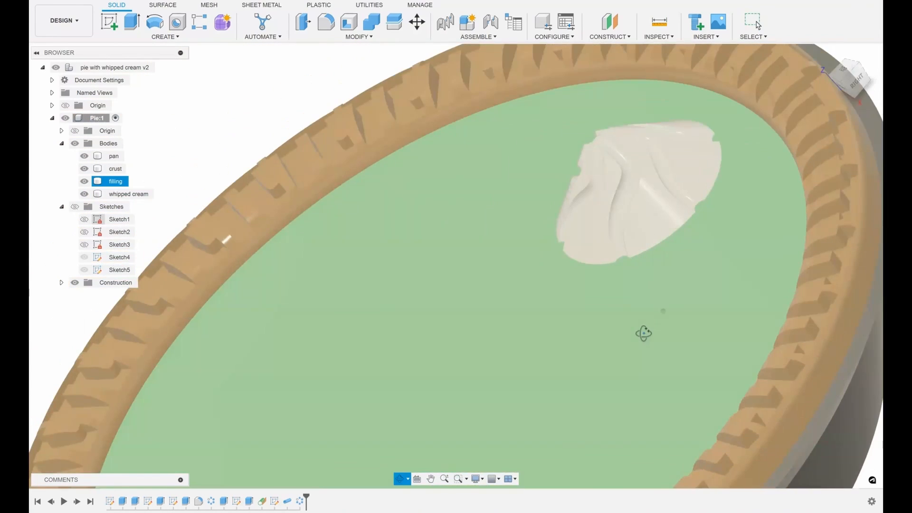
mouse_move(643, 334)
shift+middle_down()
mouse_move(705, 294)
mouse_move(523, 332)
mouse_move(617, 317)
shift+middle_up()
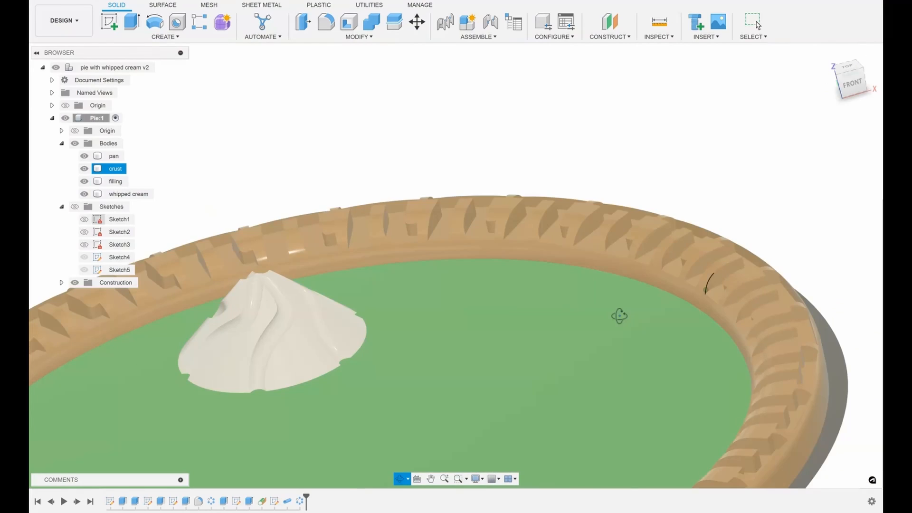
shift+middle_drag(620, 315, 502, 350)
click(413, 368)
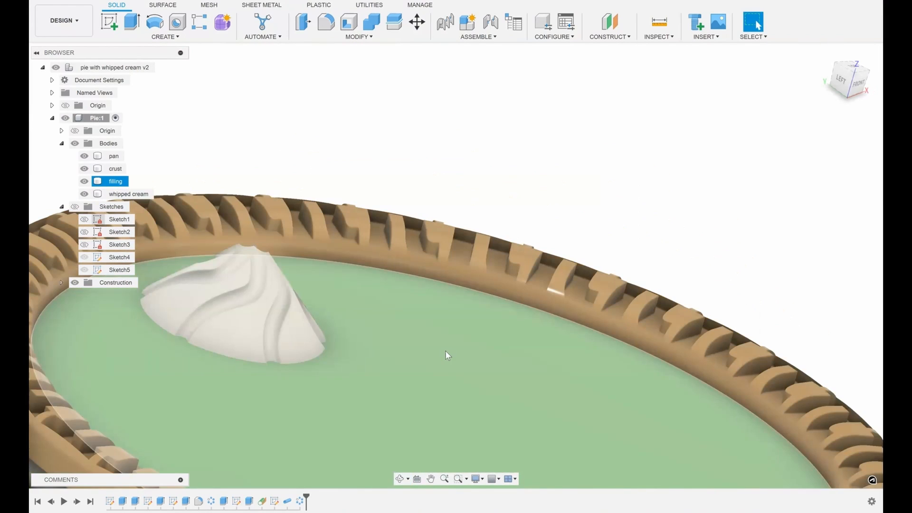
key(Escape)
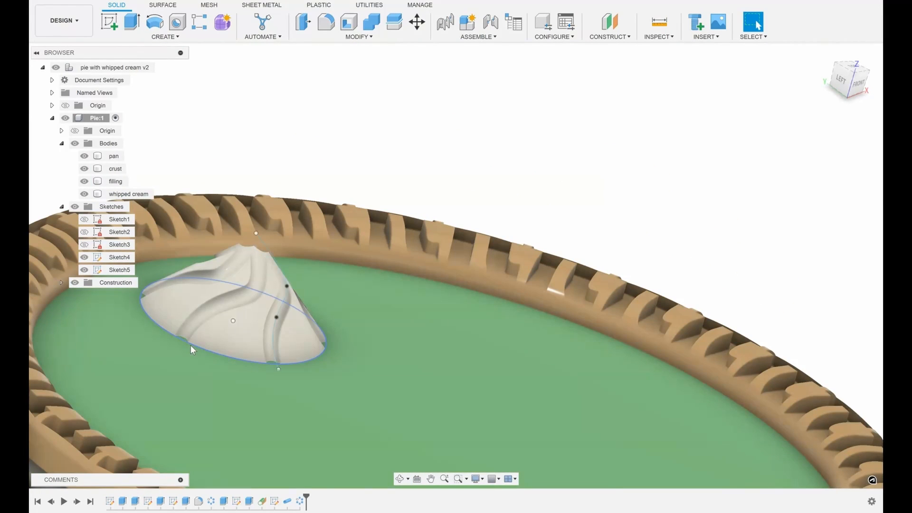
- Move the groove spline's lower end point closer to the whipped cream cone's base edge, and hide all sketches
click(279, 352)
click(277, 366)
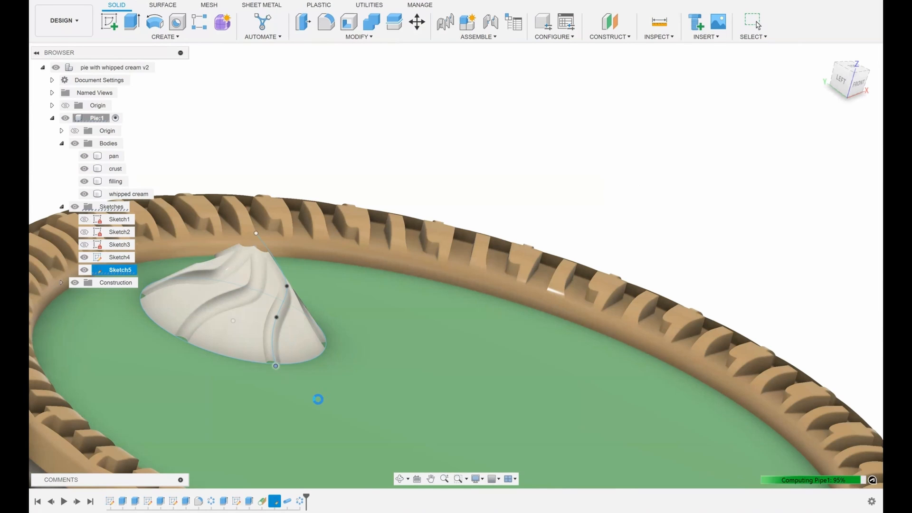
mouse_move(315, 397)
shift+middle_down()
mouse_move(276, 409)
mouse_move(278, 424)
shift+middle_up()
mouse_move(481, 378)
shift+middle_down()
mouse_move(478, 366)
mouse_move(503, 326)
shift+middle_up()
click(75, 206)
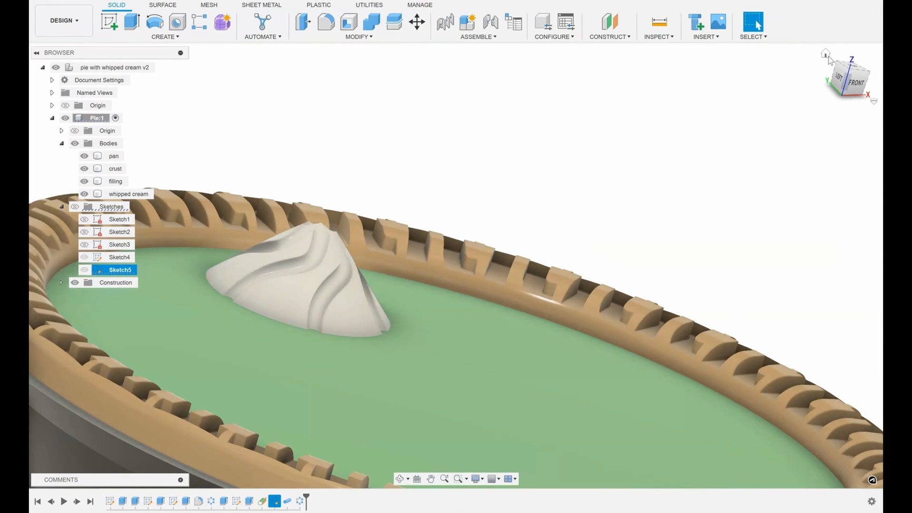
- Circular-pattern the whipped cream body around the crust's inner circular edge with full distribution and a quantity of 6
click(827, 55)
shift+middle_drag(678, 262, 529, 230)
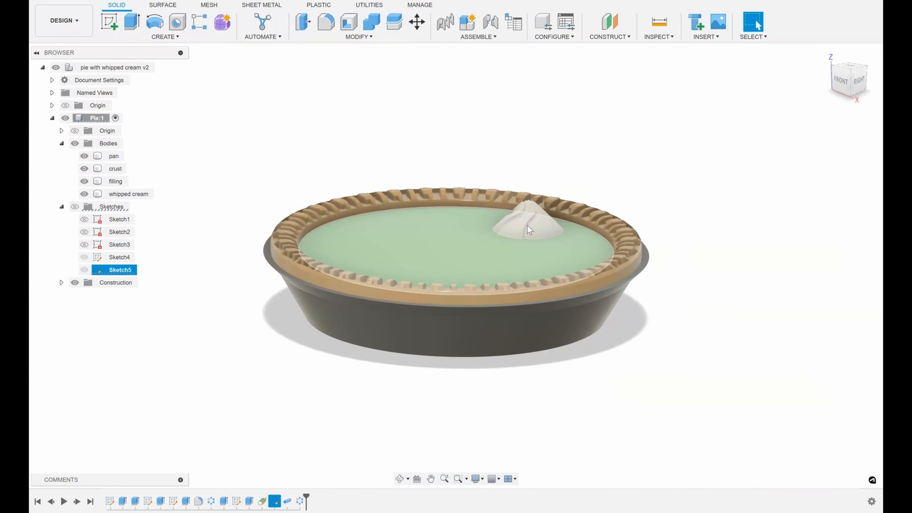
click(134, 38)
mouse_move(174, 250)
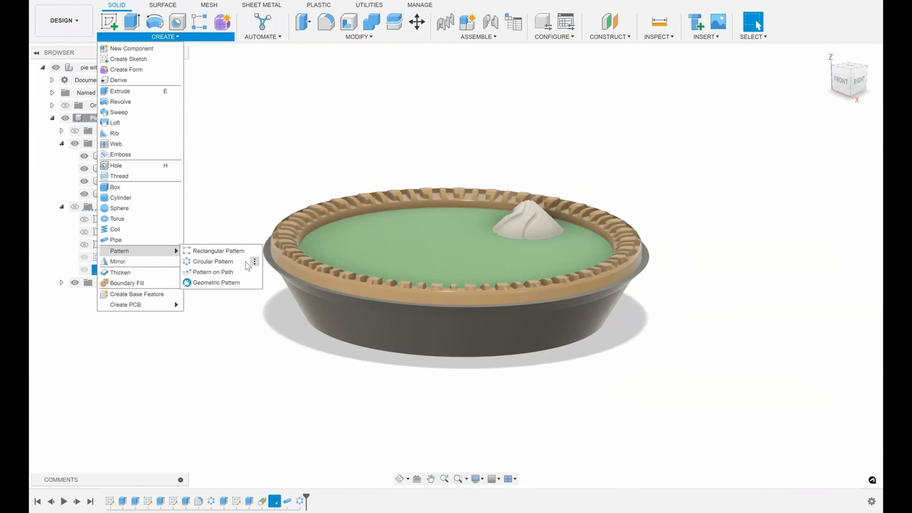
click(233, 262)
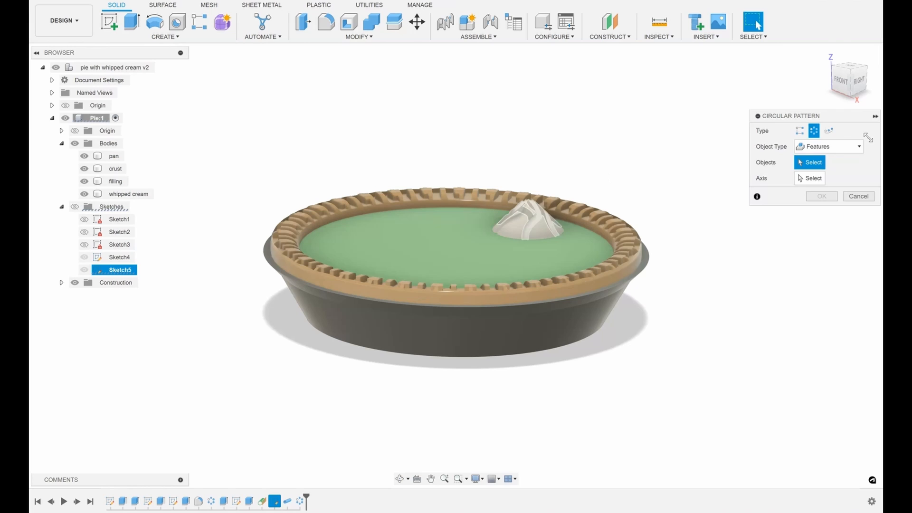
click(829, 147)
click(814, 169)
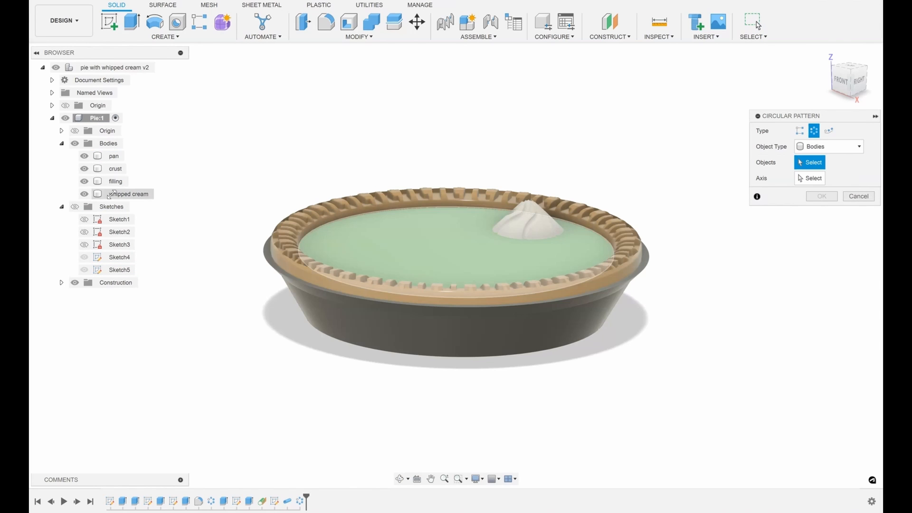
click(123, 194)
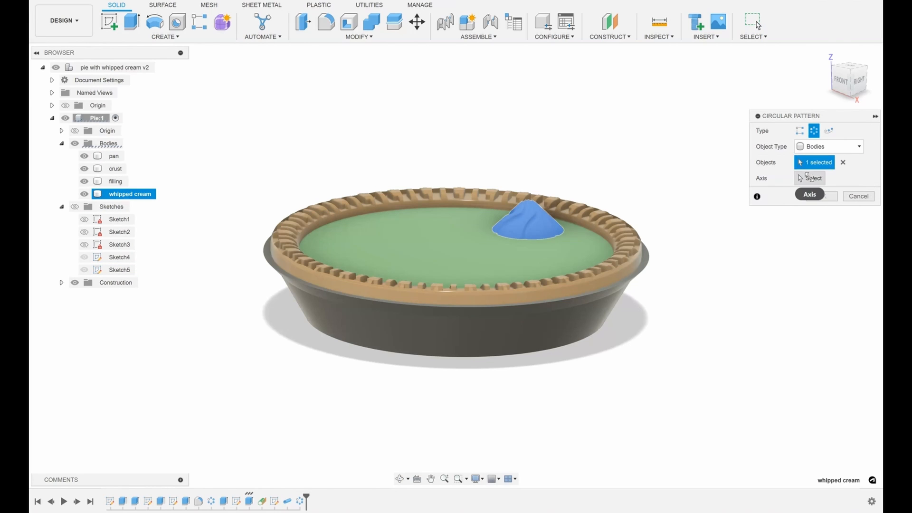
click(808, 178)
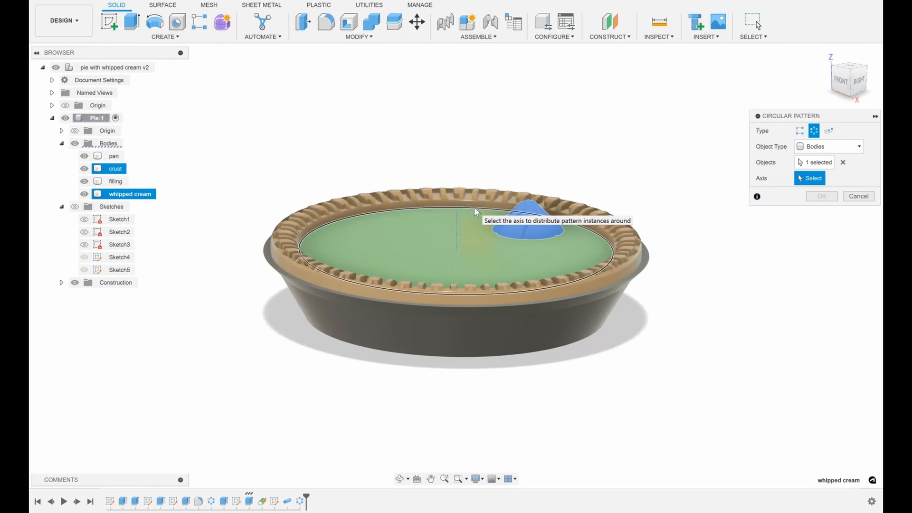
click(515, 213)
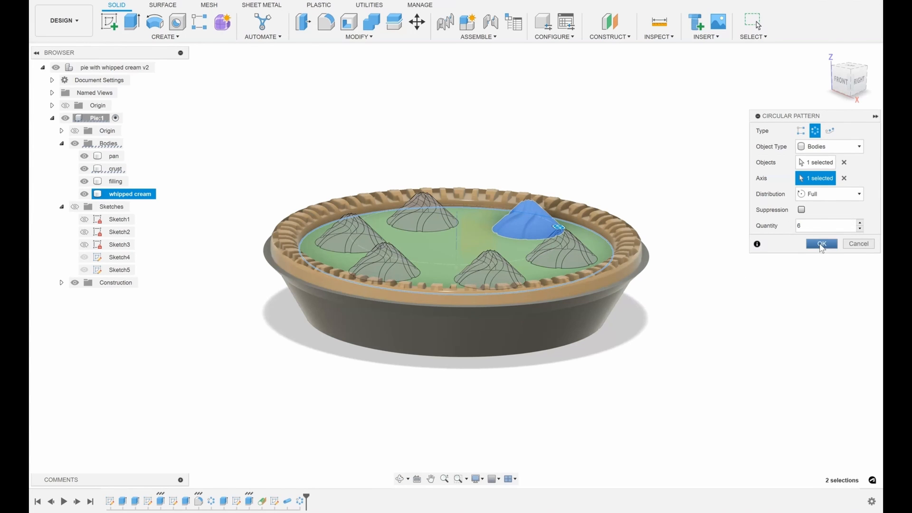
click(822, 244)
- Save the Pie component locally as one binary STL mesh in millimetres with medium refinement, adding "with whipped cream" to the file name
shift+middle_drag(706, 287, 750, 232)
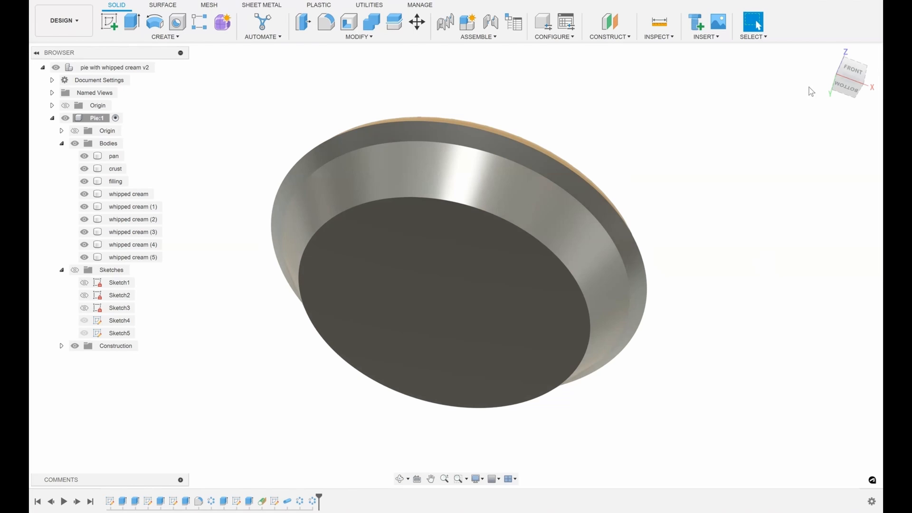
click(826, 54)
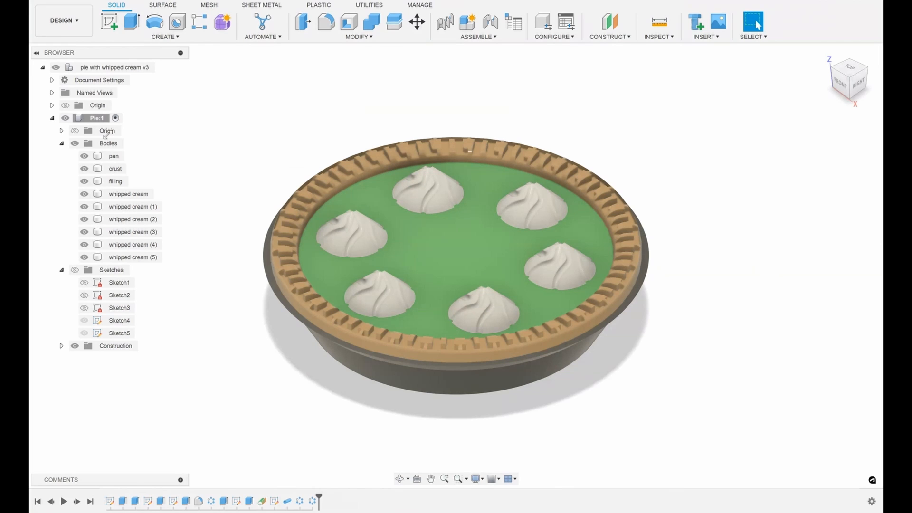
right_click(97, 118)
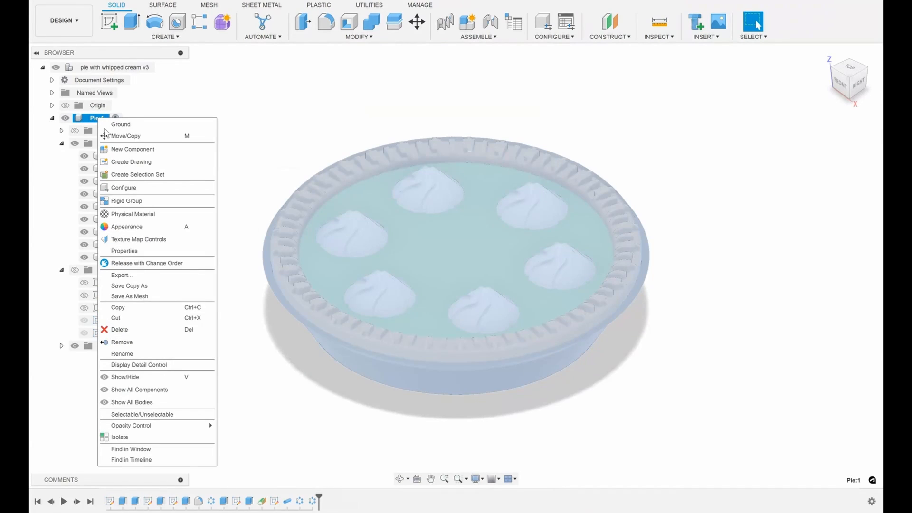
click(159, 296)
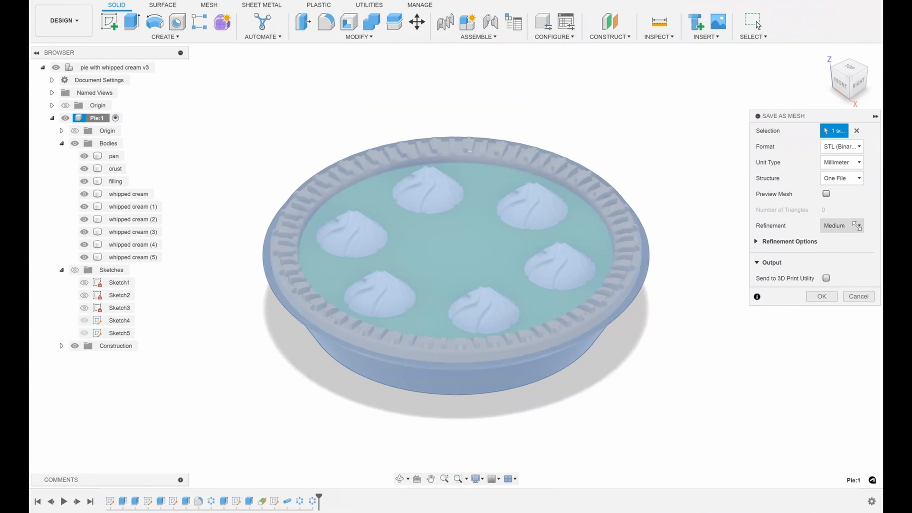
click(829, 296)
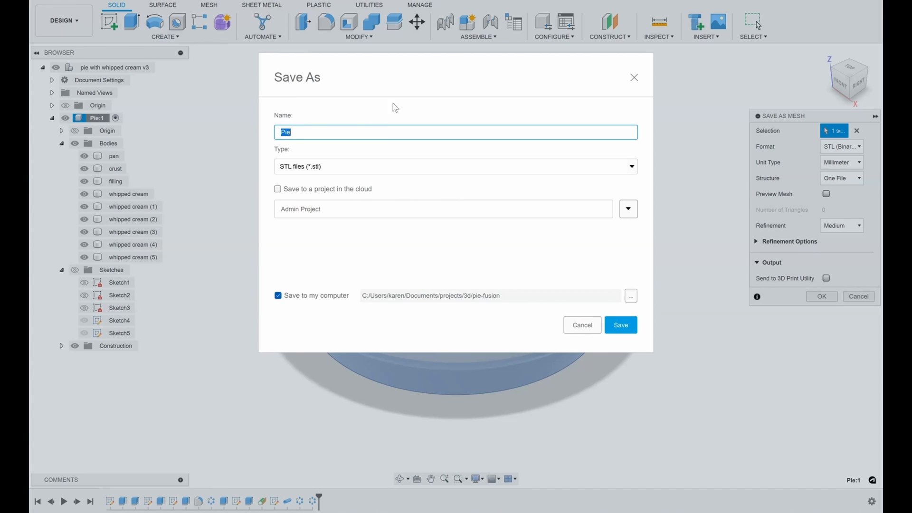
click(387, 135)
text(with whipped cream)
click(620, 325)
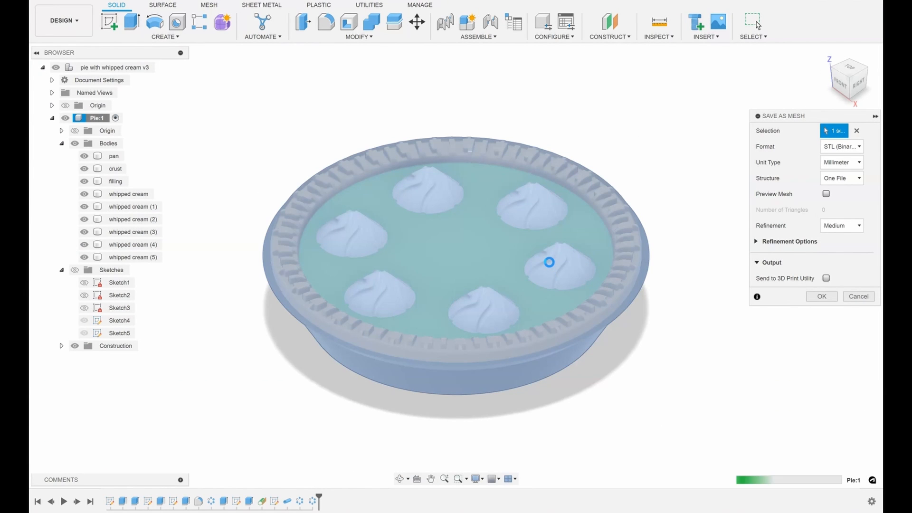